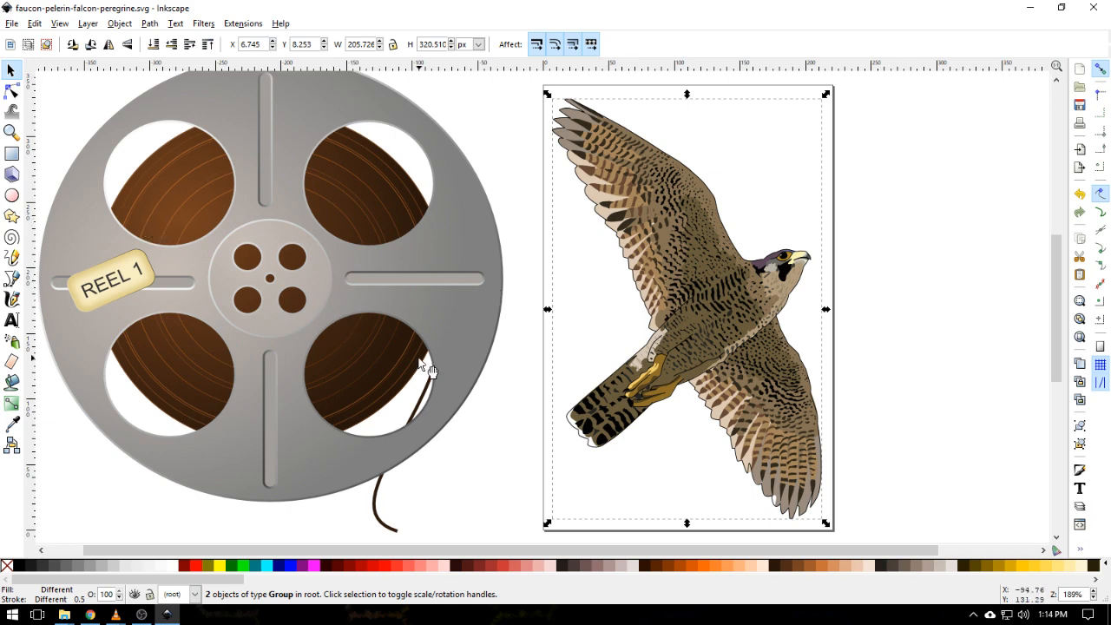
- Move the film reel slightly toward the falcon, to about X -377.8, Y -8.6 px, and leave nothing selected
{"action": "left_click", "coordinate": [911, 400]}
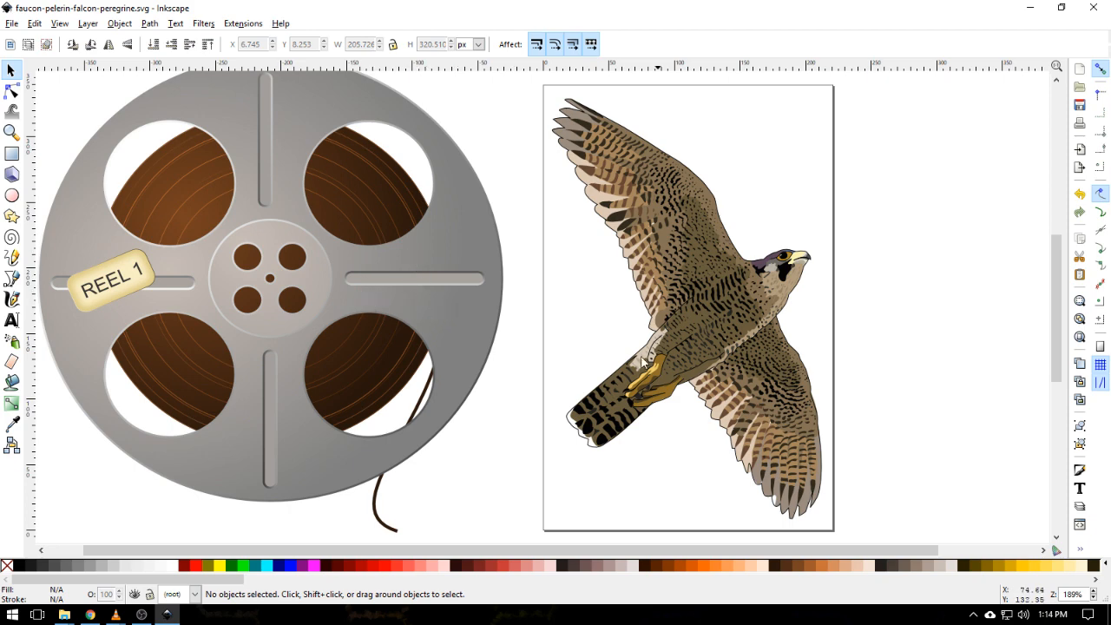
{"action": "left_click", "coordinate": [707, 304]}
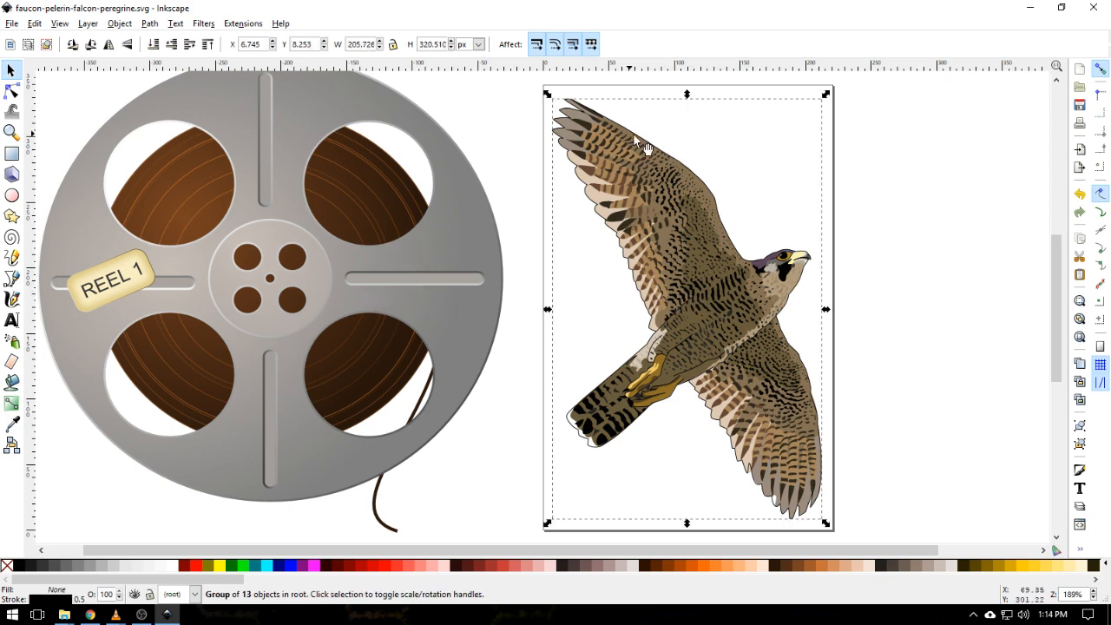
{"action": "left_click_drag", "start_coordinate": [358, 208], "coordinate": [299, 258]}
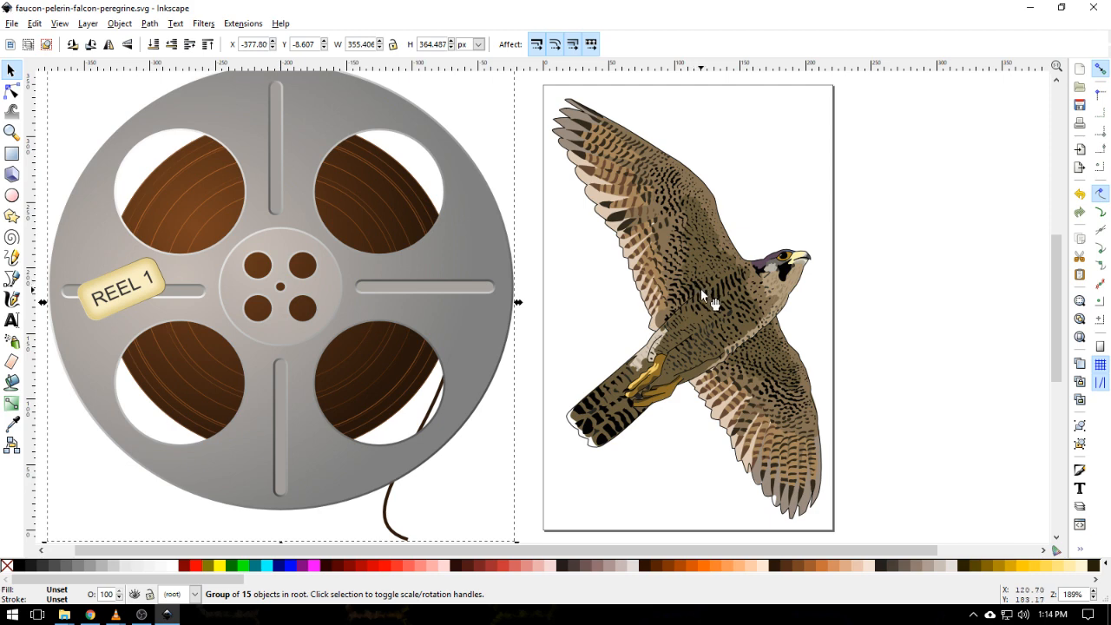
{"action": "left_click", "coordinate": [878, 283]}
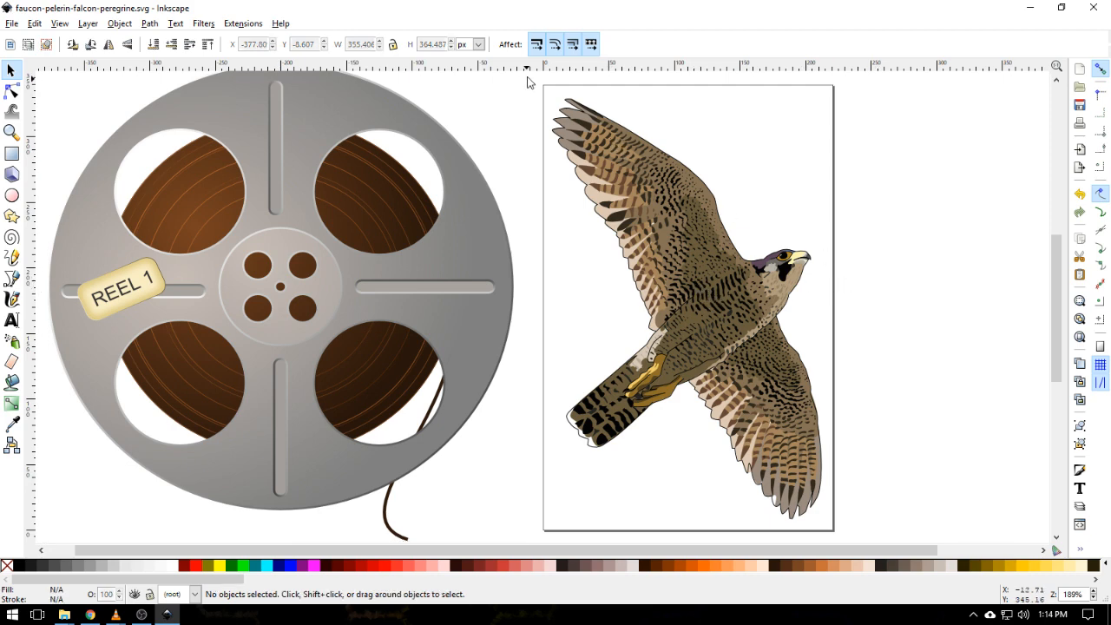
- Ungroup the whole falcon drawing and unite all its paths into a single silhouette with Union
{"action": "left_click_drag", "start_coordinate": [527, 77], "coordinate": [859, 539]}
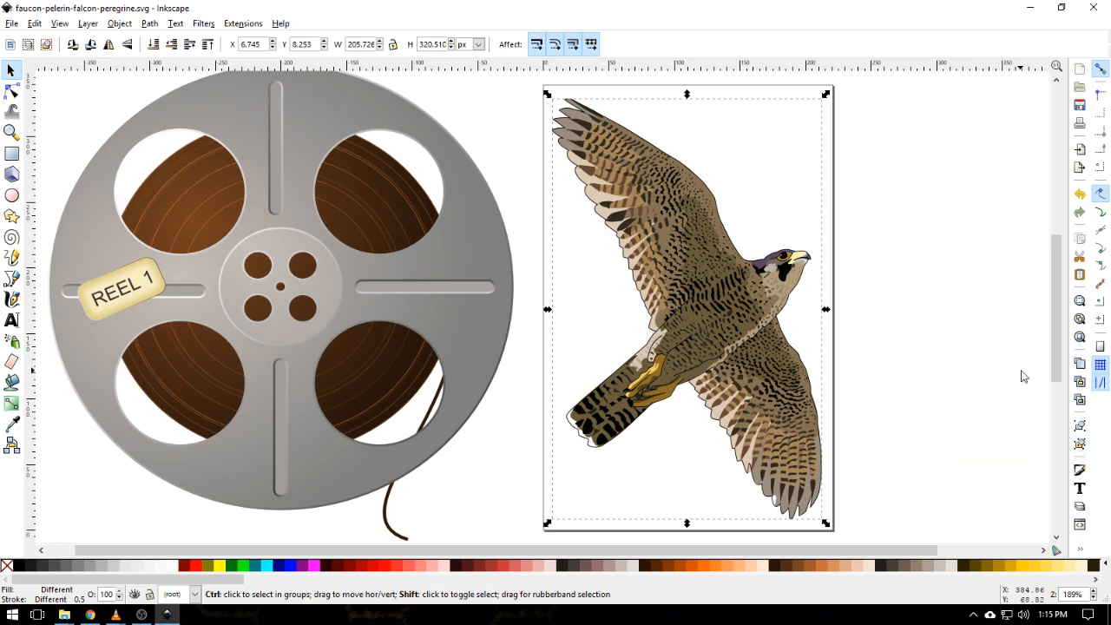
{"action": "key", "text": "ctrl+shift+g"}
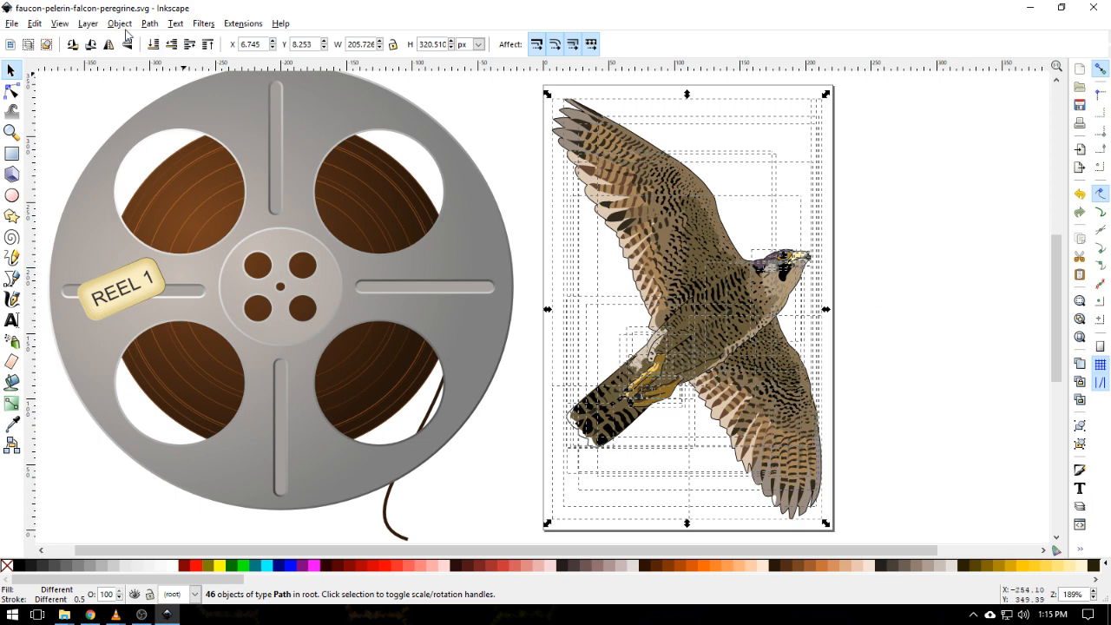
{"action": "left_click", "coordinate": [151, 24]}
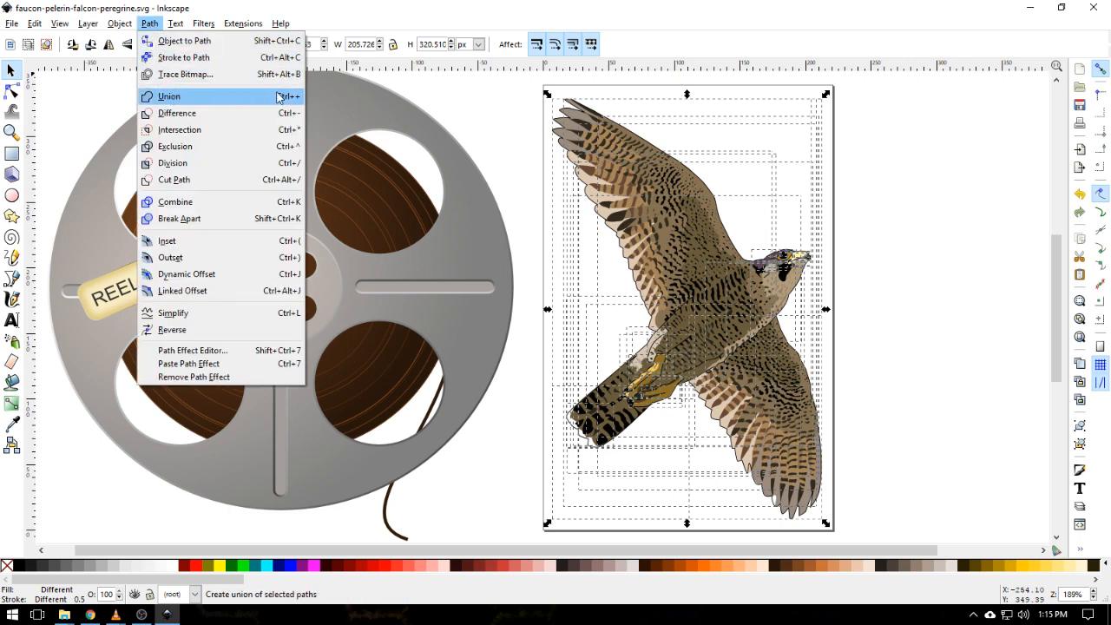
{"action": "left_click", "coordinate": [198, 104]}
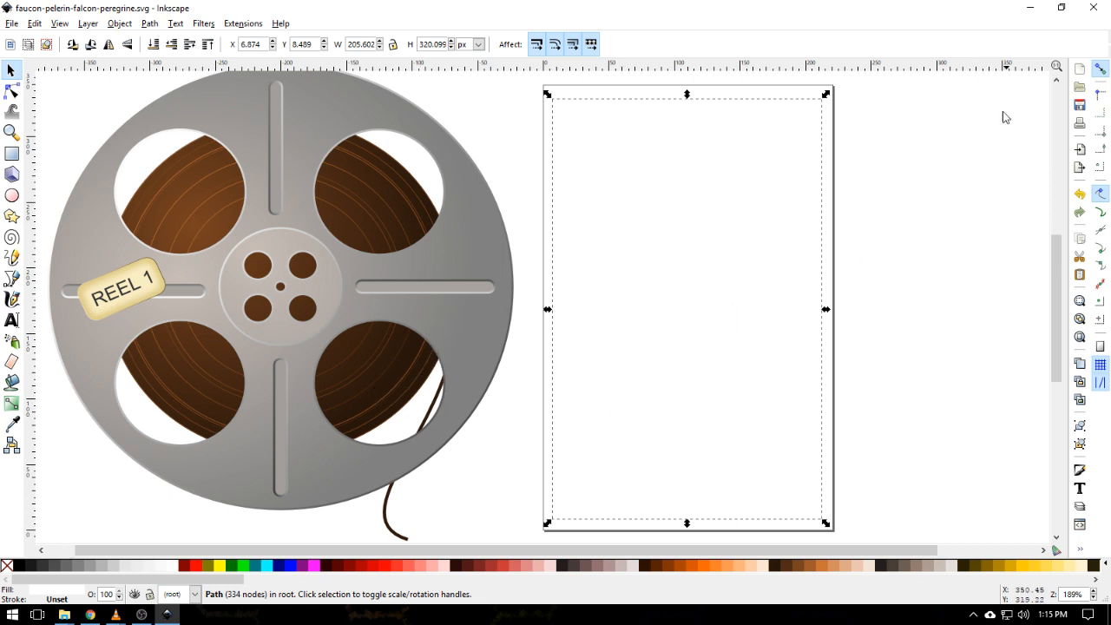
- Open the fill and stroke settings for the united falcon path and fill it with flat blue (0000ff)
{"action": "left_click", "coordinate": [50, 597]}
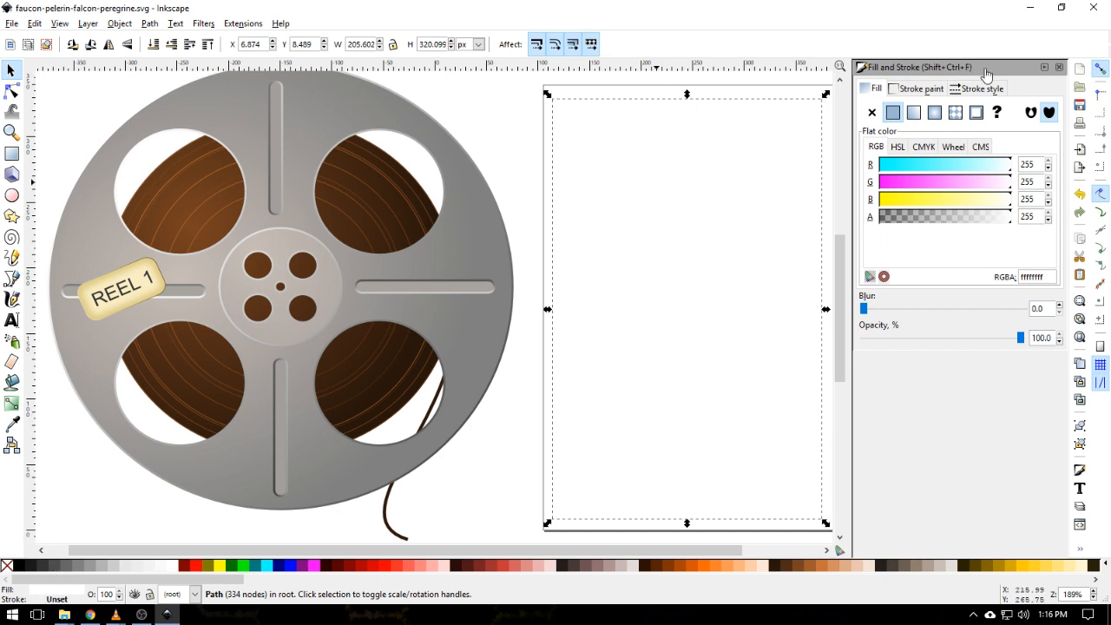
{"action": "left_click", "coordinate": [874, 91]}
{"action": "left_click", "coordinate": [909, 90]}
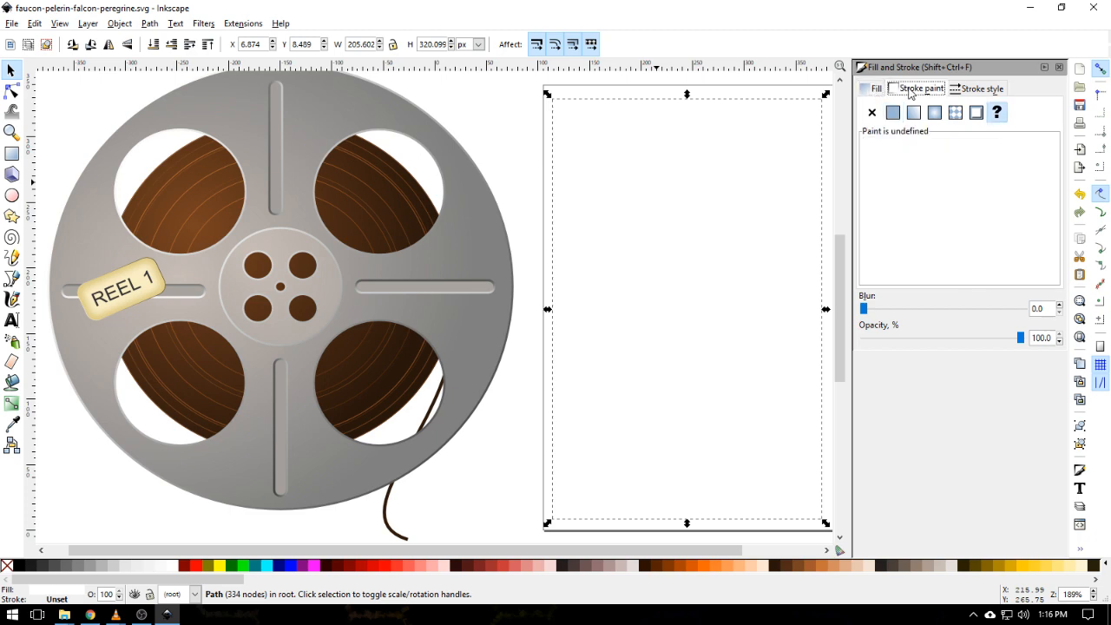
{"action": "left_click", "coordinate": [990, 92]}
{"action": "left_click", "coordinate": [877, 90]}
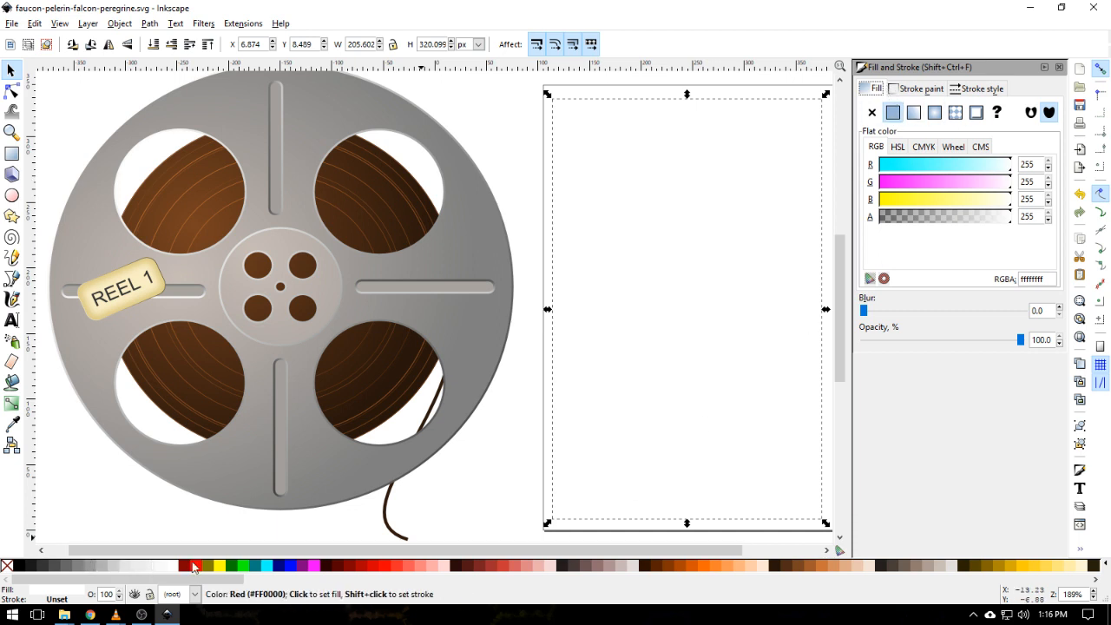
{"action": "left_click", "coordinate": [292, 566]}
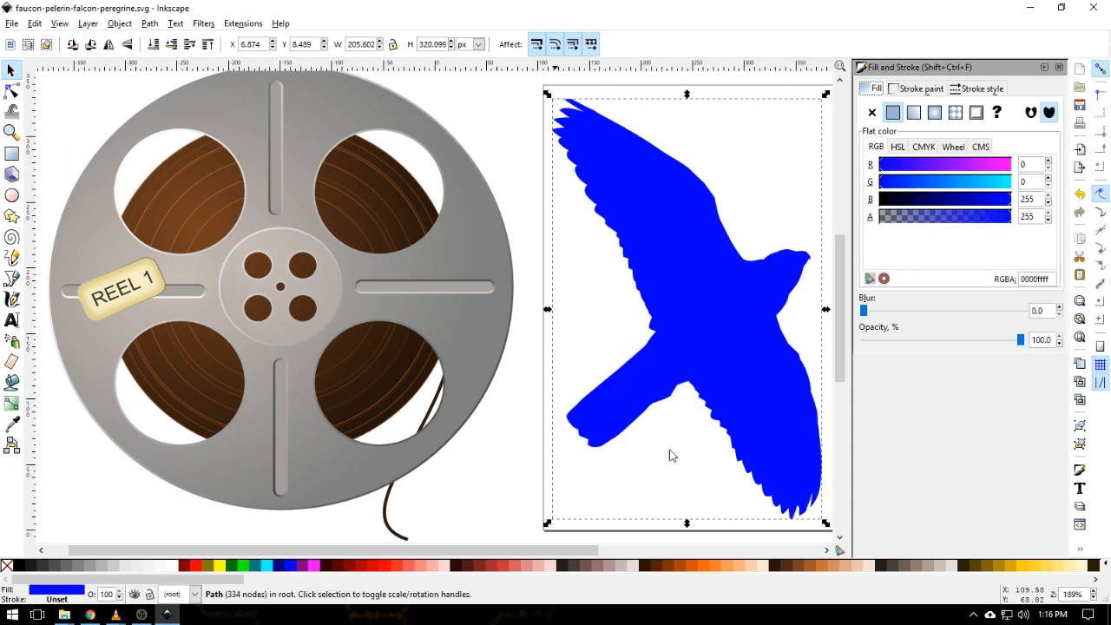
- Give the falcon silhouette a flat white stroke with all RGBA channels at 255, and display its stroke style settings
{"action": "left_click", "coordinate": [927, 88]}
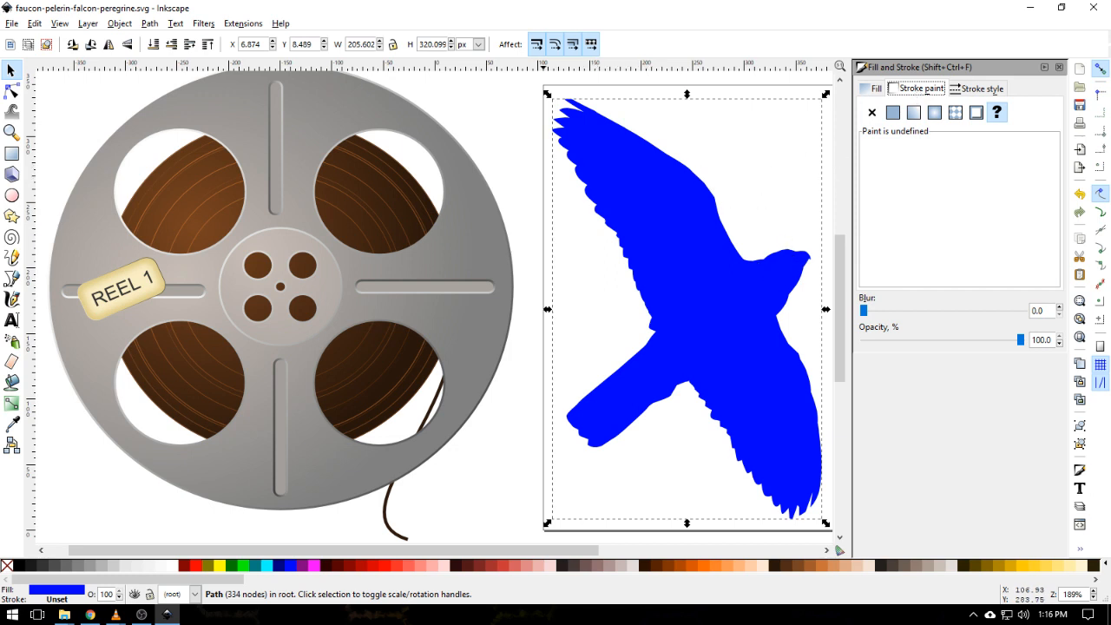
{"action": "left_click", "coordinate": [893, 113]}
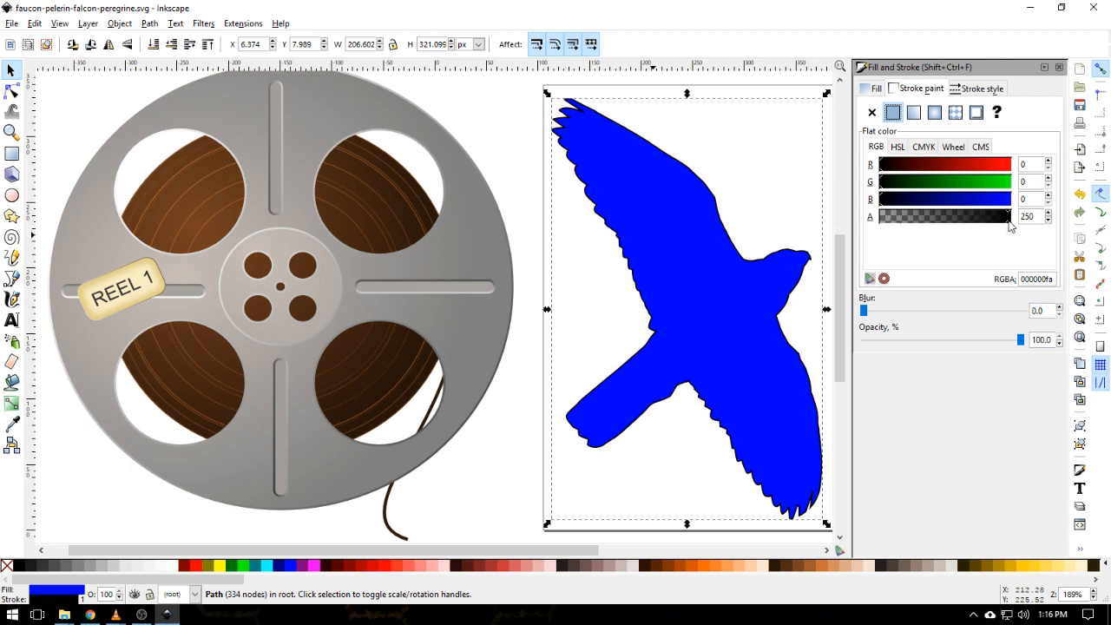
{"action": "mouse_move", "coordinate": [1009, 225]}
{"action": "left_mouse_down"}
{"action": "mouse_move", "coordinate": [923, 225]}
{"action": "mouse_move", "coordinate": [1062, 222]}
{"action": "left_mouse_up"}
{"action": "left_click", "coordinate": [958, 165]}
{"action": "mouse_move", "coordinate": [959, 167]}
{"action": "left_mouse_down"}
{"action": "mouse_move", "coordinate": [1040, 170]}
{"action": "mouse_move", "coordinate": [1029, 188]}
{"action": "left_mouse_up"}
{"action": "type", "text": "255"}
{"action": "key", "text": "Return"}
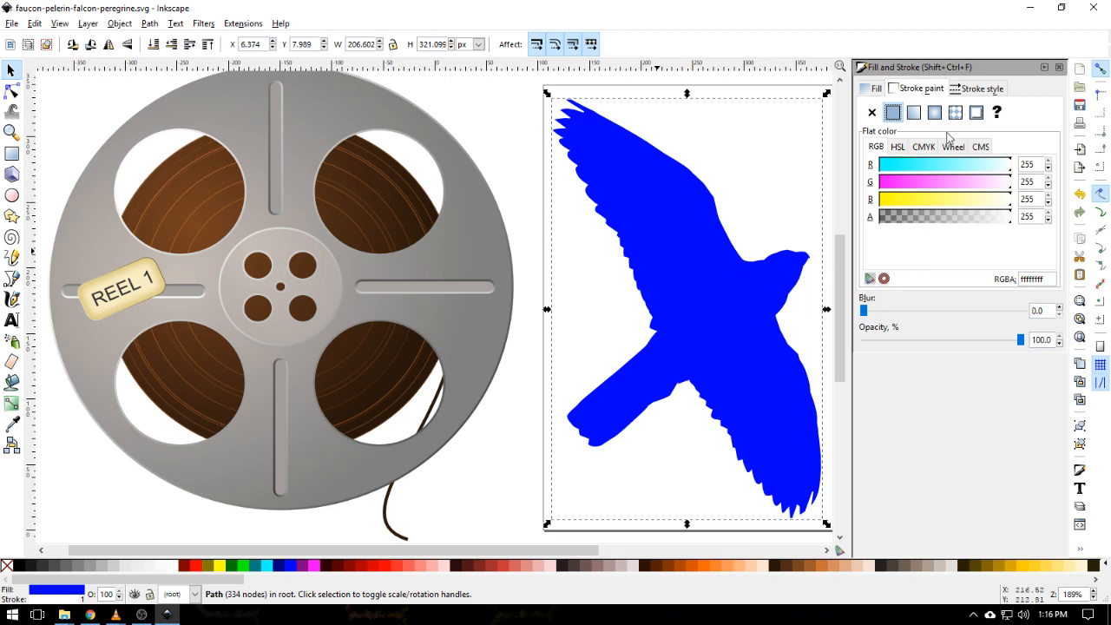
{"action": "left_click", "coordinate": [976, 90]}
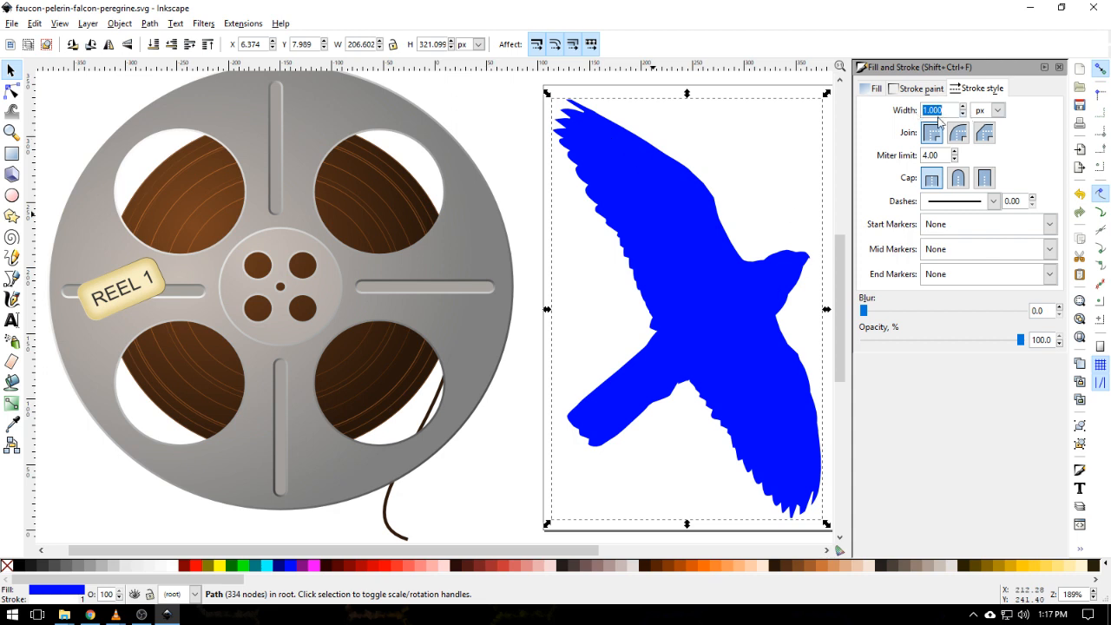
- Ungroup the film reel and delete its yellow REEL 1 label
{"action": "left_click", "coordinate": [104, 298]}
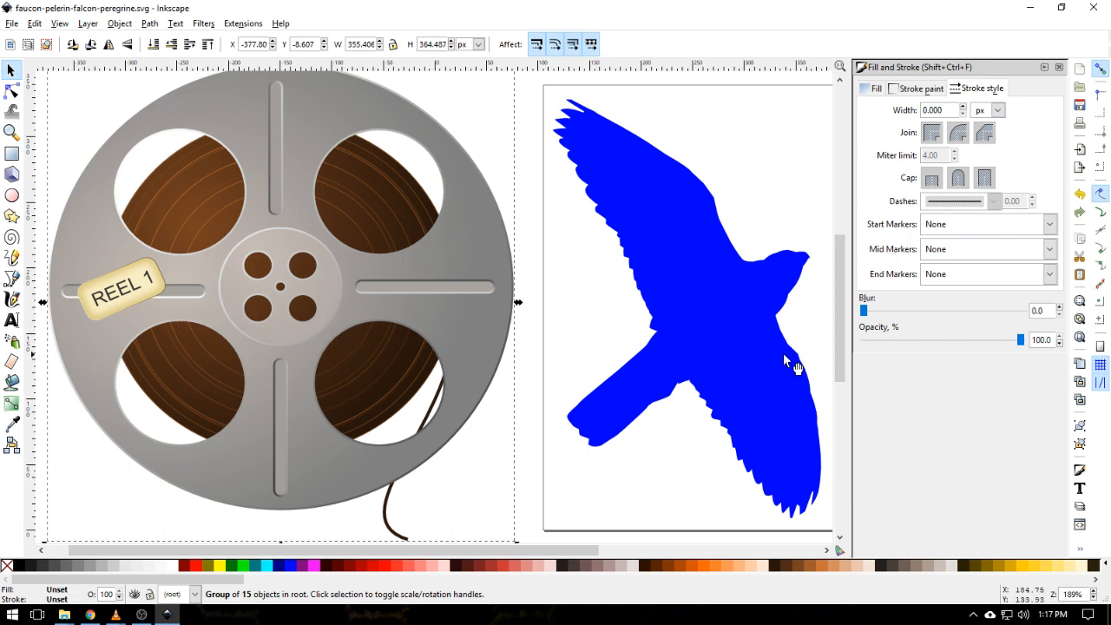
{"action": "left_click", "coordinate": [1079, 444]}
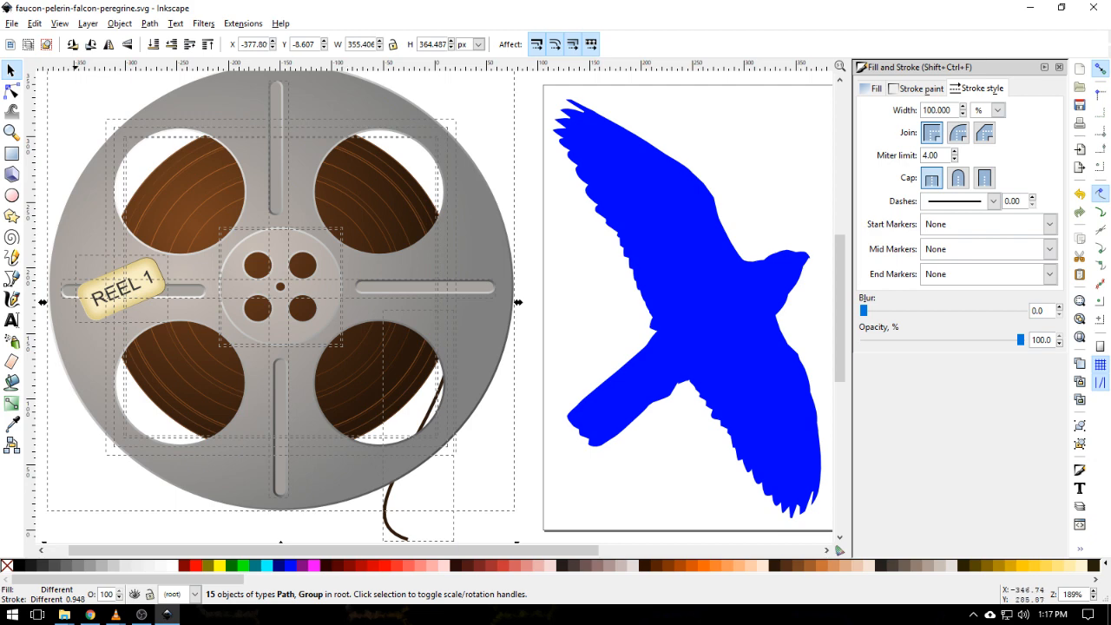
{"action": "left_click", "coordinate": [534, 277]}
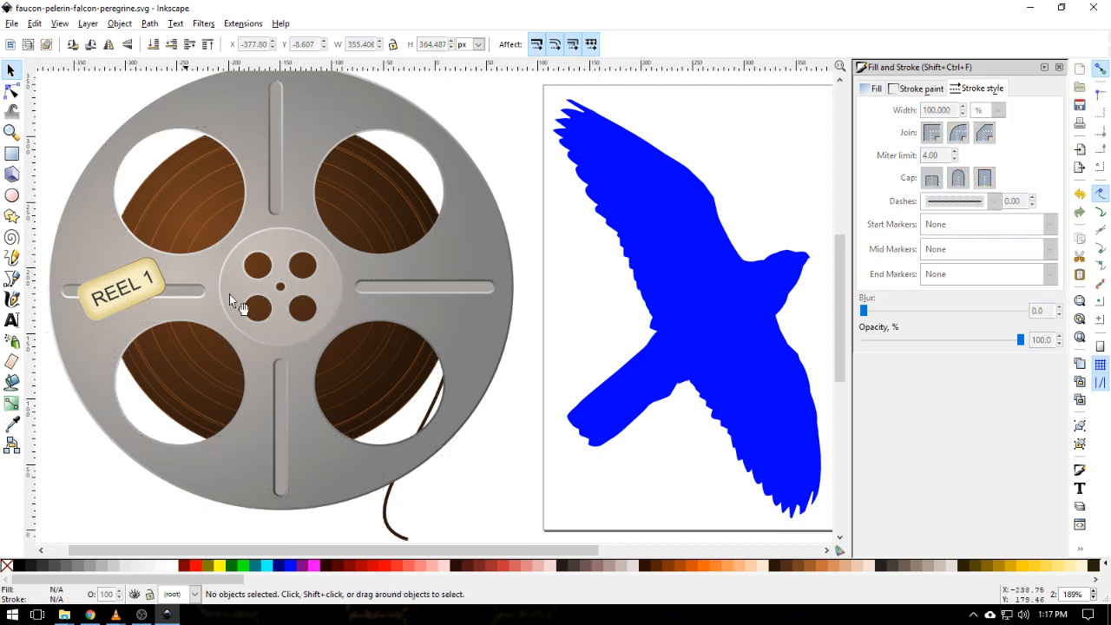
{"action": "left_click", "coordinate": [135, 289]}
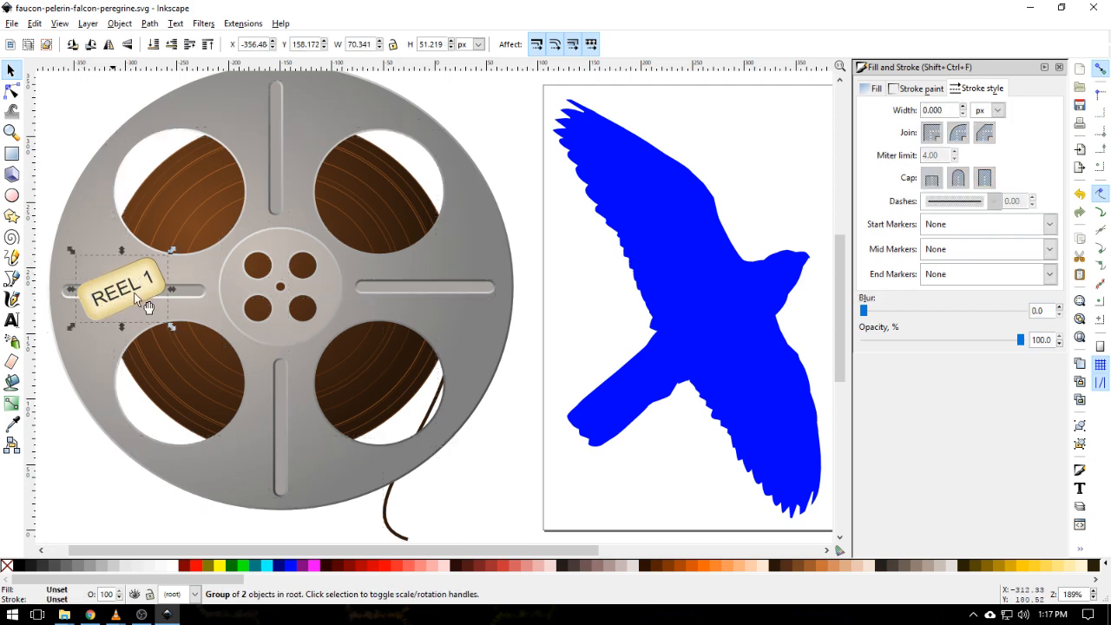
{"action": "key", "text": "Delete"}
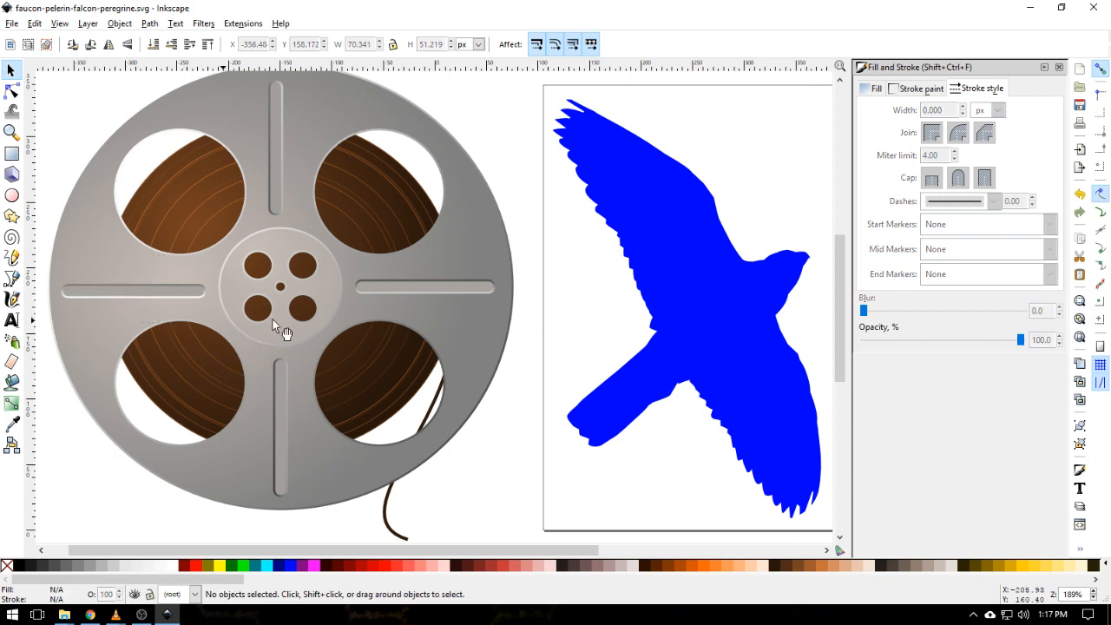
- Select all the remaining film reel parts and group them into one object
{"action": "key", "text": "shift"}
{"action": "key", "text": "shift"}
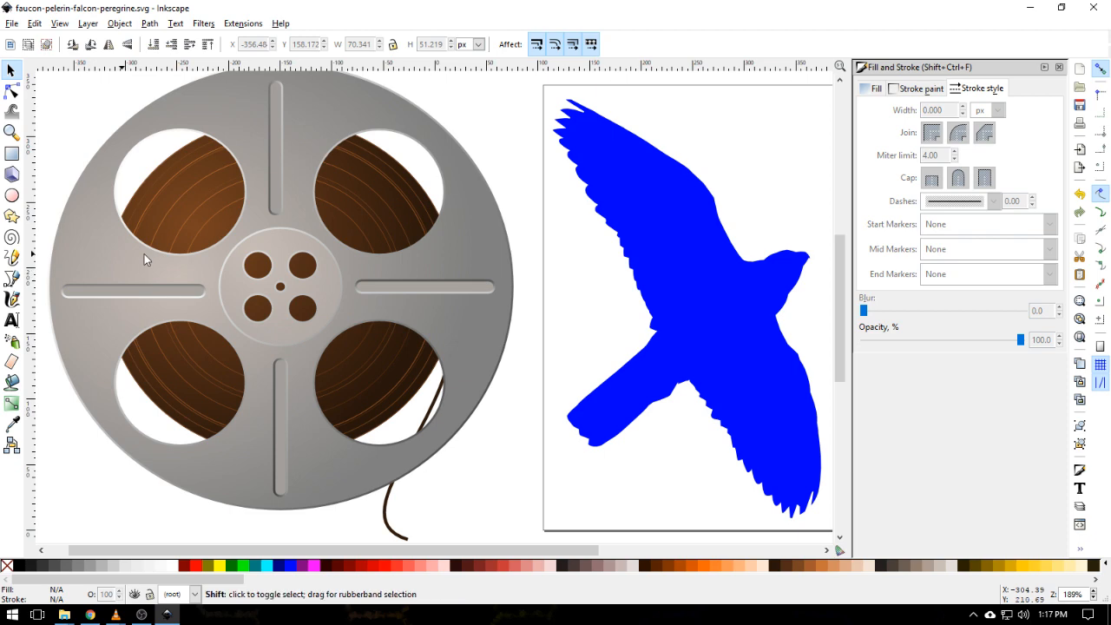
{"action": "scroll", "coordinate": [144, 254], "scroll_direction": "down", "scroll_amount": 1}
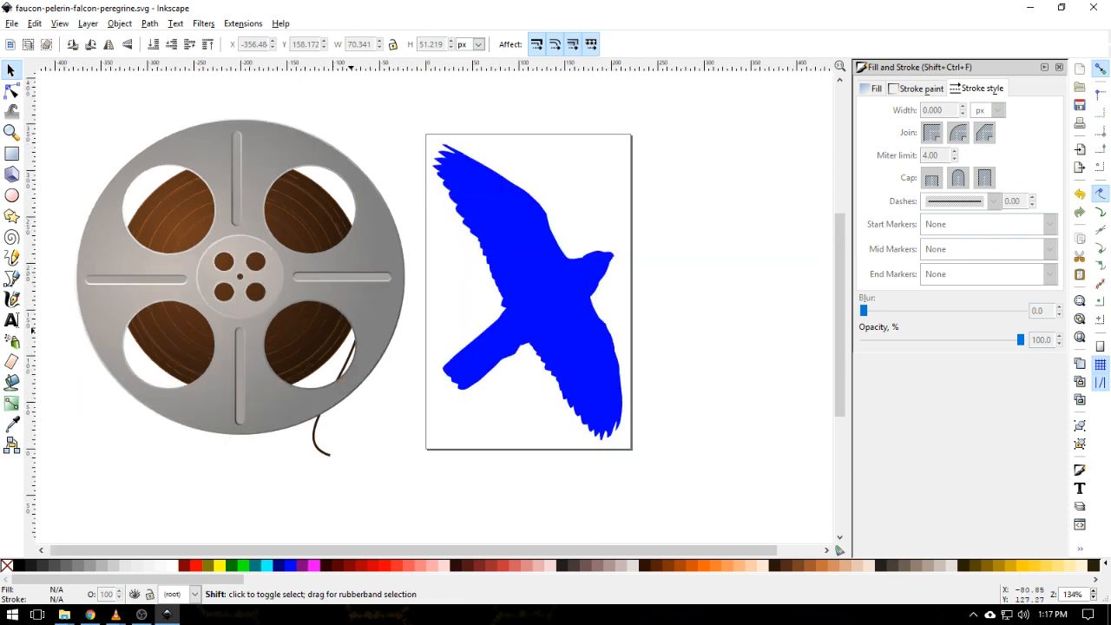
{"action": "left_click_drag", "start_coordinate": [59, 105], "coordinate": [427, 476]}
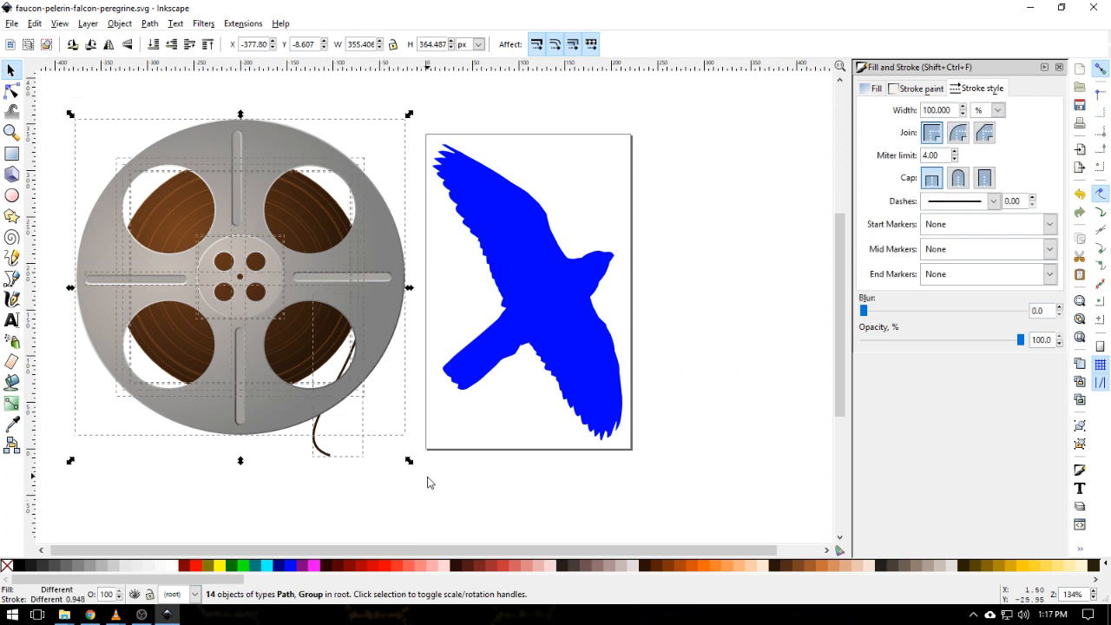
{"action": "left_click", "coordinate": [1079, 425]}
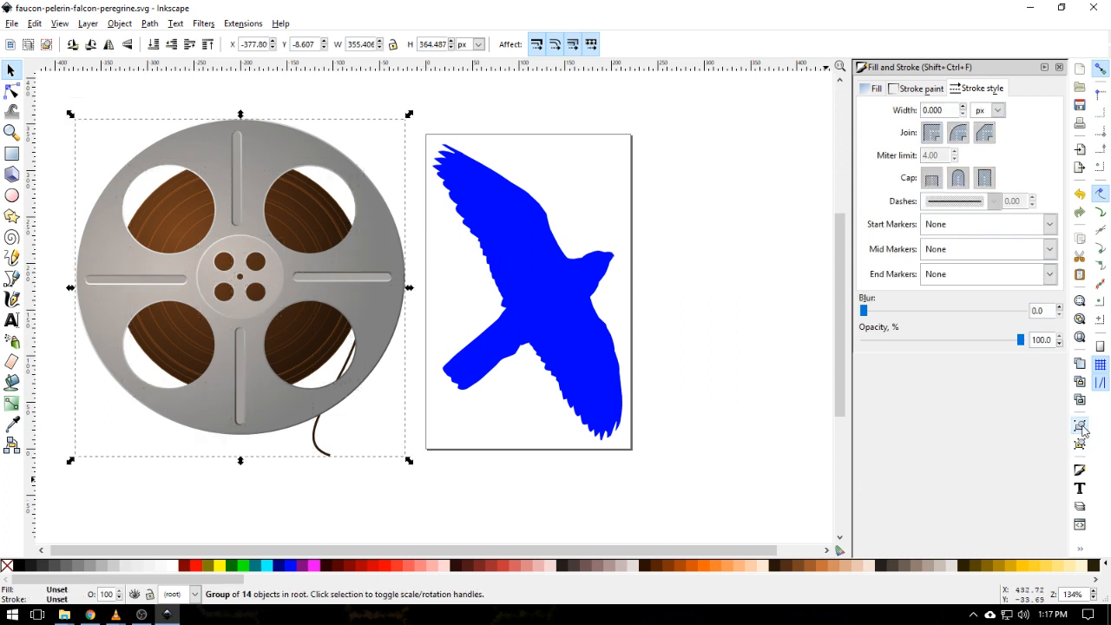
{"action": "left_click", "coordinate": [732, 460]}
- Fill the reel group with white and give it a flat blue stroke of RGB 0, 0, 255
{"action": "left_click", "coordinate": [161, 188]}
{"action": "left_click", "coordinate": [174, 570]}
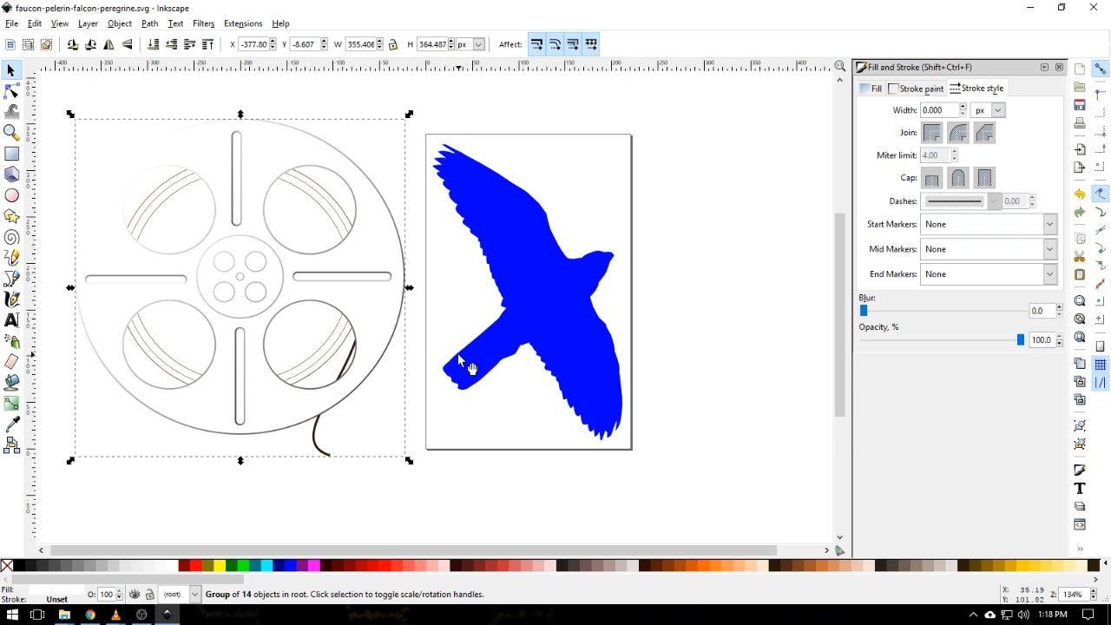
{"action": "left_click", "coordinate": [925, 91]}
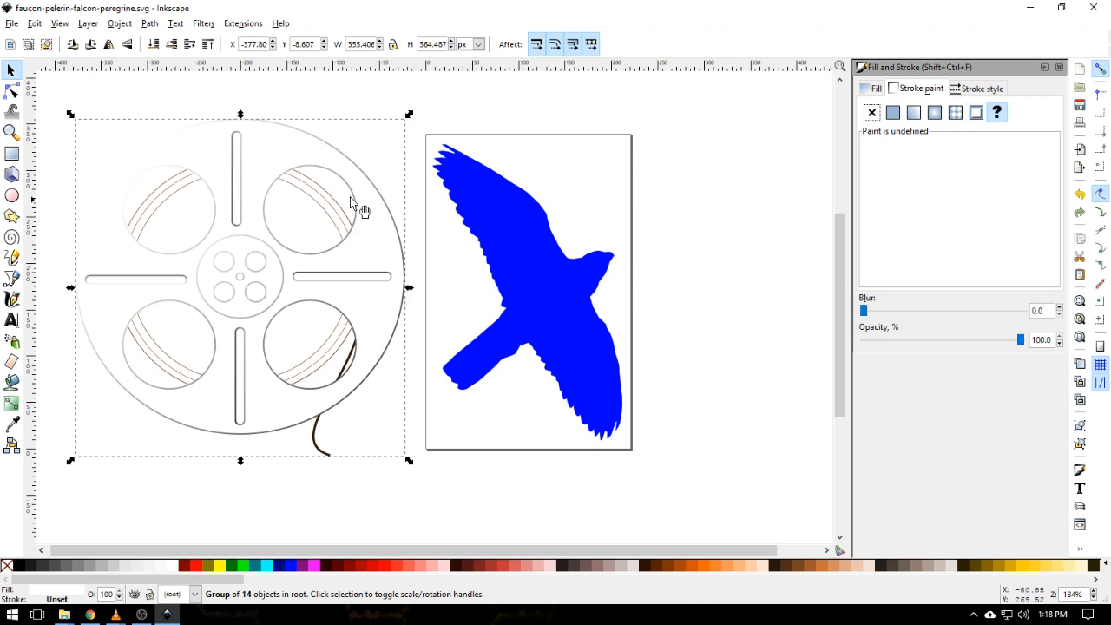
{"action": "left_click", "coordinate": [893, 114]}
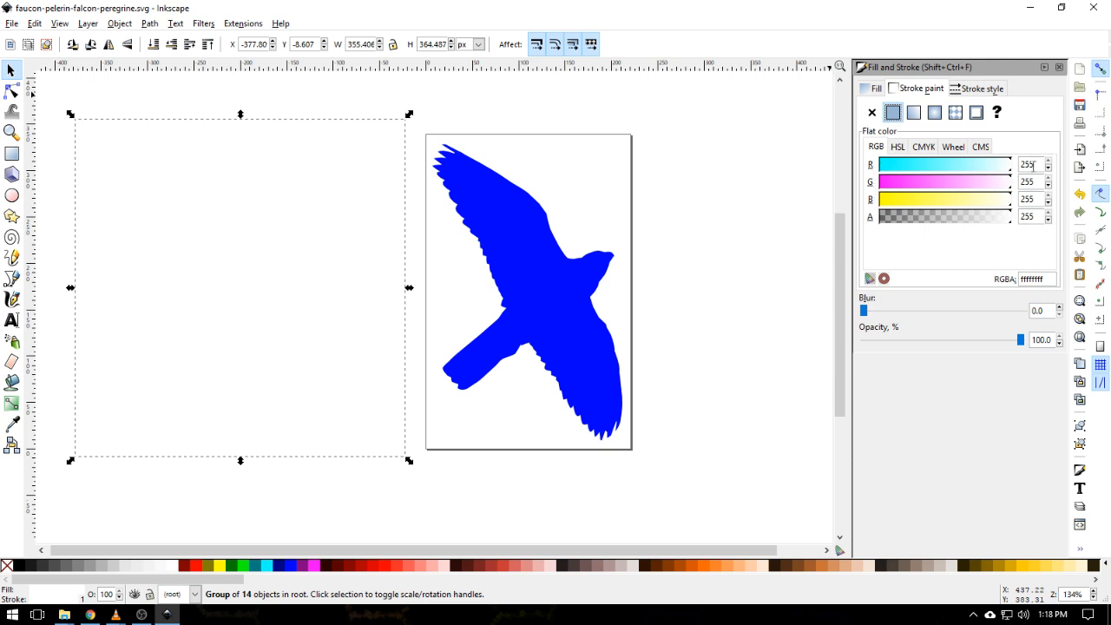
{"action": "left_click_drag", "start_coordinate": [1032, 165], "coordinate": [1017, 166]}
{"action": "type", "text": "0"}
{"action": "key", "text": "Return"}
{"action": "double_click", "coordinate": [1028, 181]}
{"action": "type", "text": "0"}
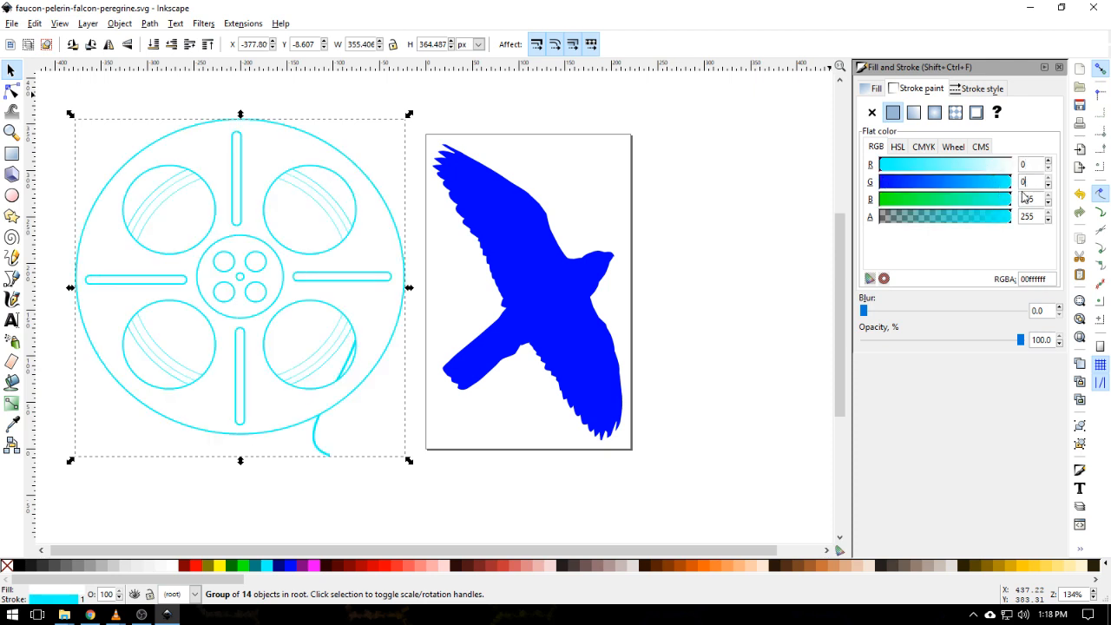
{"action": "key", "text": "Return"}
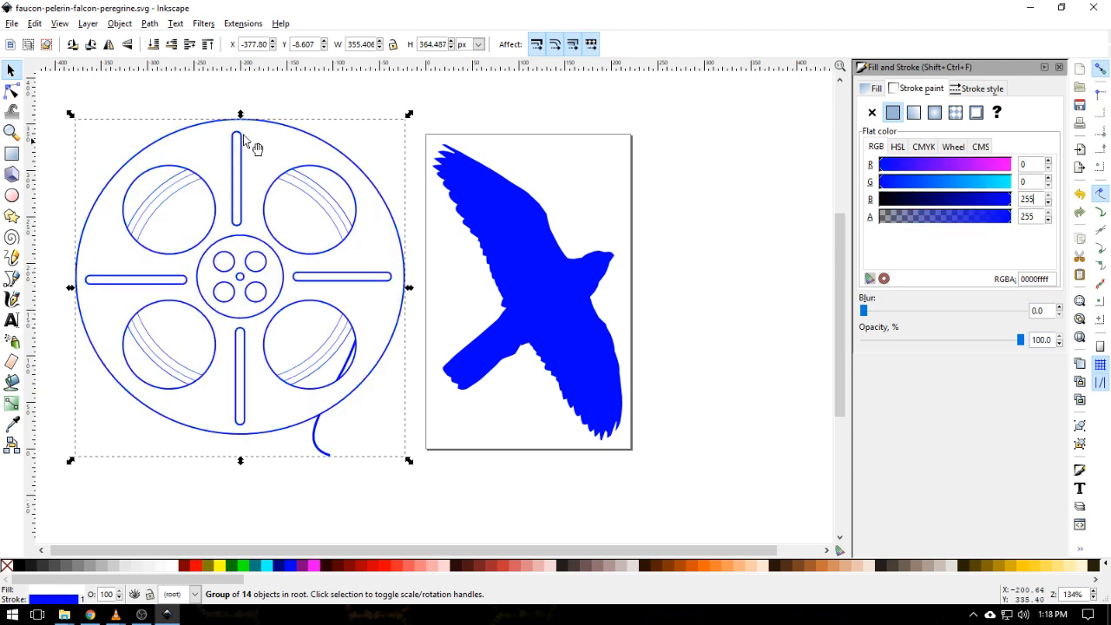
{"action": "left_click", "coordinate": [721, 268]}
- Move the falcon silhouette over the reel to about X -192.8, Y 72.4 px and raise it to the top of the stack
{"action": "mouse_move", "coordinate": [566, 305]}
{"action": "left_mouse_down"}
{"action": "mouse_move", "coordinate": [576, 310]}
{"action": "mouse_move", "coordinate": [475, 272]}
{"action": "mouse_move", "coordinate": [404, 266]}
{"action": "mouse_move", "coordinate": [318, 228]}
{"action": "mouse_move", "coordinate": [370, 245]}
{"action": "left_mouse_up"}
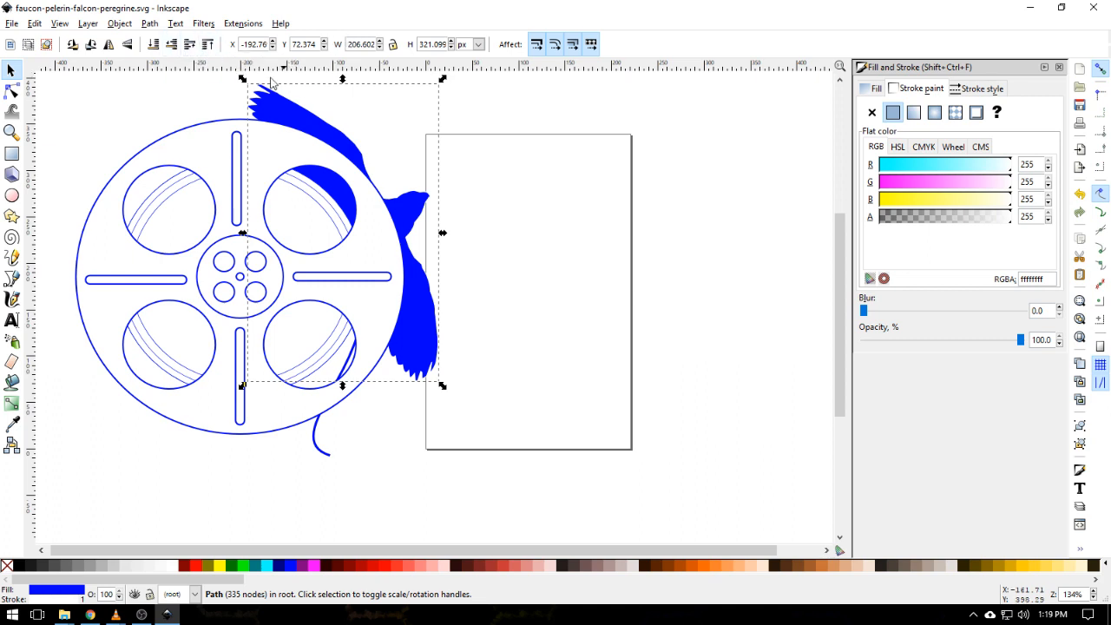
{"action": "left_click", "coordinate": [153, 44]}
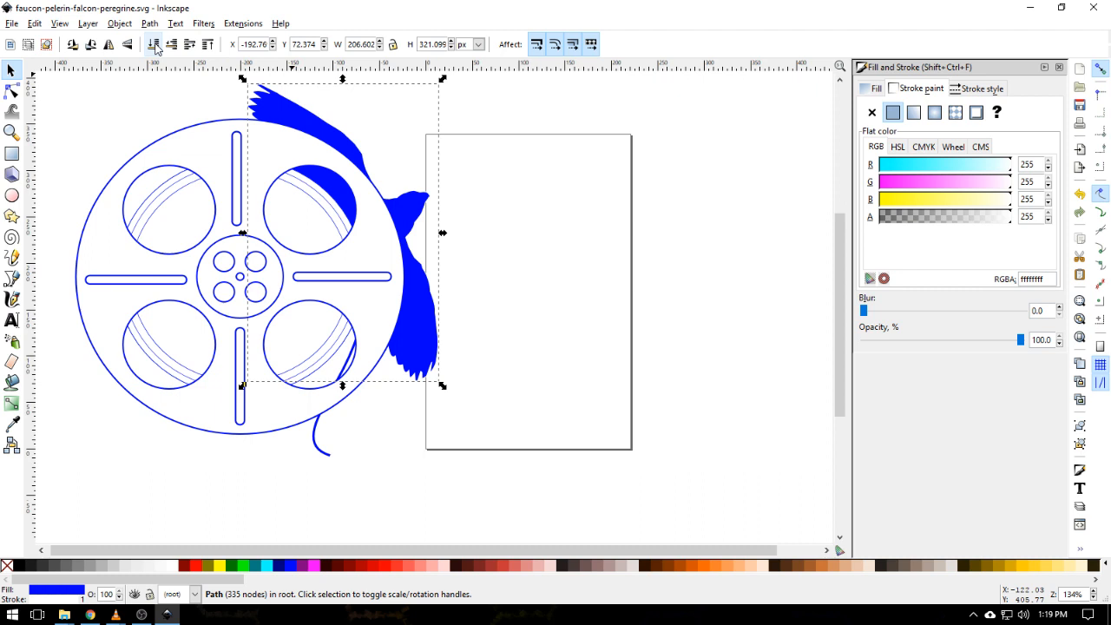
{"action": "left_click", "coordinate": [208, 44]}
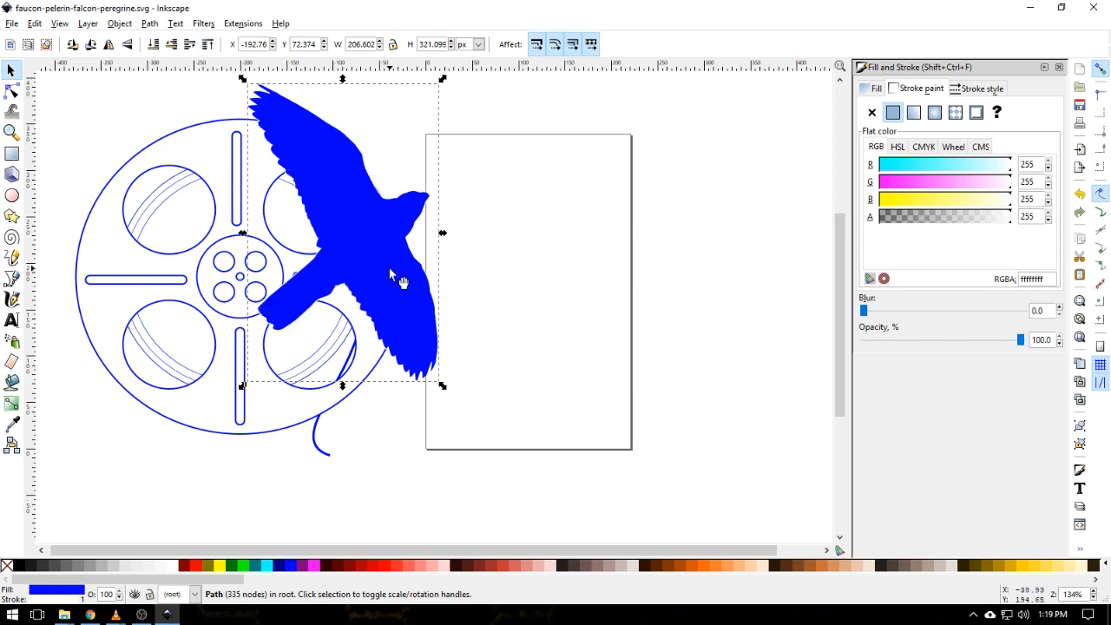
{"action": "left_click", "coordinate": [570, 189]}
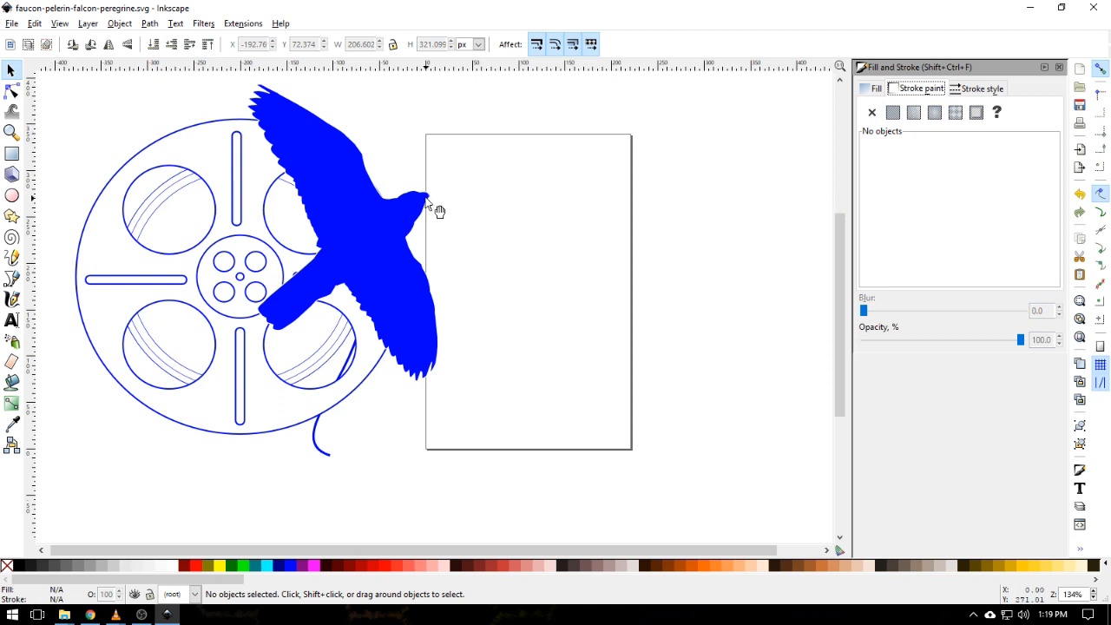
{"action": "left_click", "coordinate": [355, 230]}
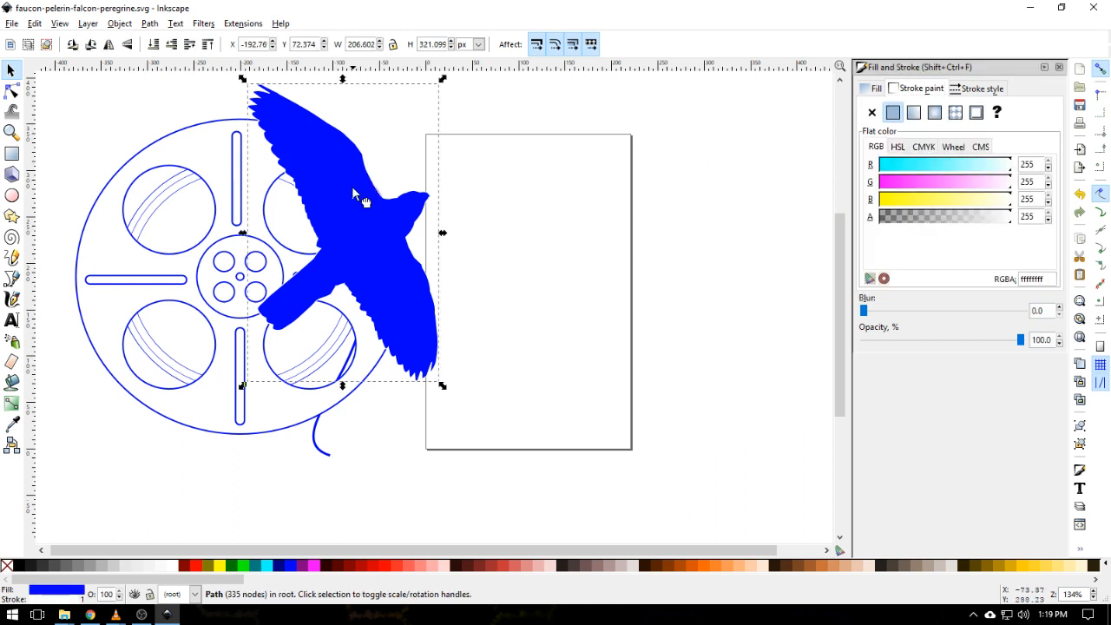
- Move the falcon to about X -219, Y 68.6 px and set the falcon and reel stroke width to 4 px after trying 5 px
{"action": "left_click_drag", "start_coordinate": [344, 192], "coordinate": [332, 184]}
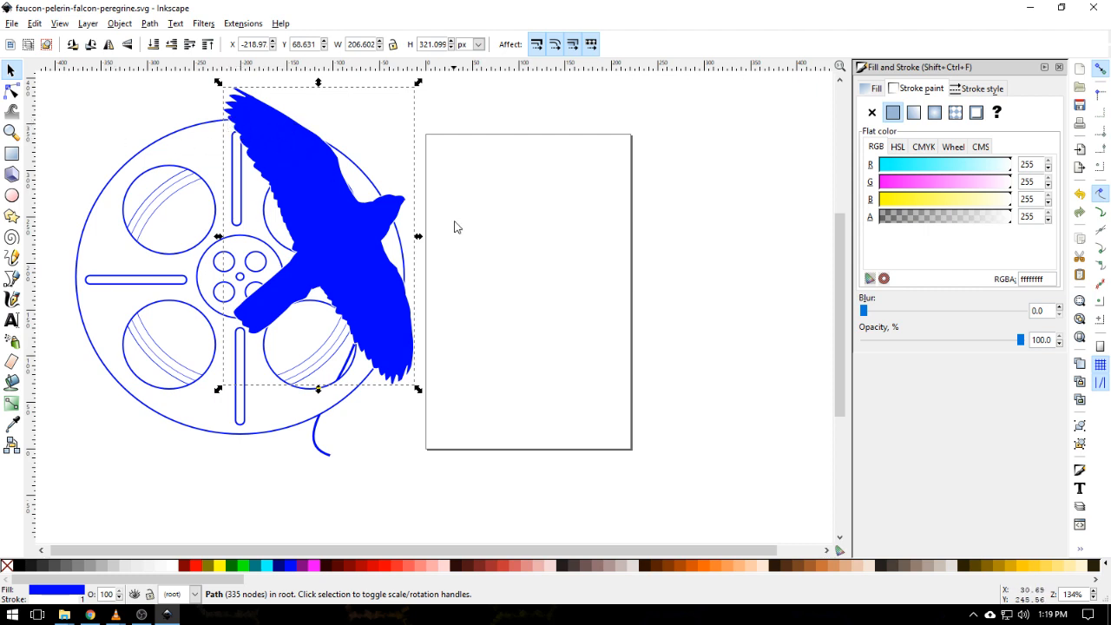
{"action": "scroll", "coordinate": [272, 233], "scroll_direction": "up", "scroll_amount": 2}
{"action": "mouse_move", "coordinate": [58, 92]}
{"action": "left_mouse_down"}
{"action": "mouse_move", "coordinate": [520, 539]}
{"action": "mouse_move", "coordinate": [521, 528]}
{"action": "left_mouse_up"}
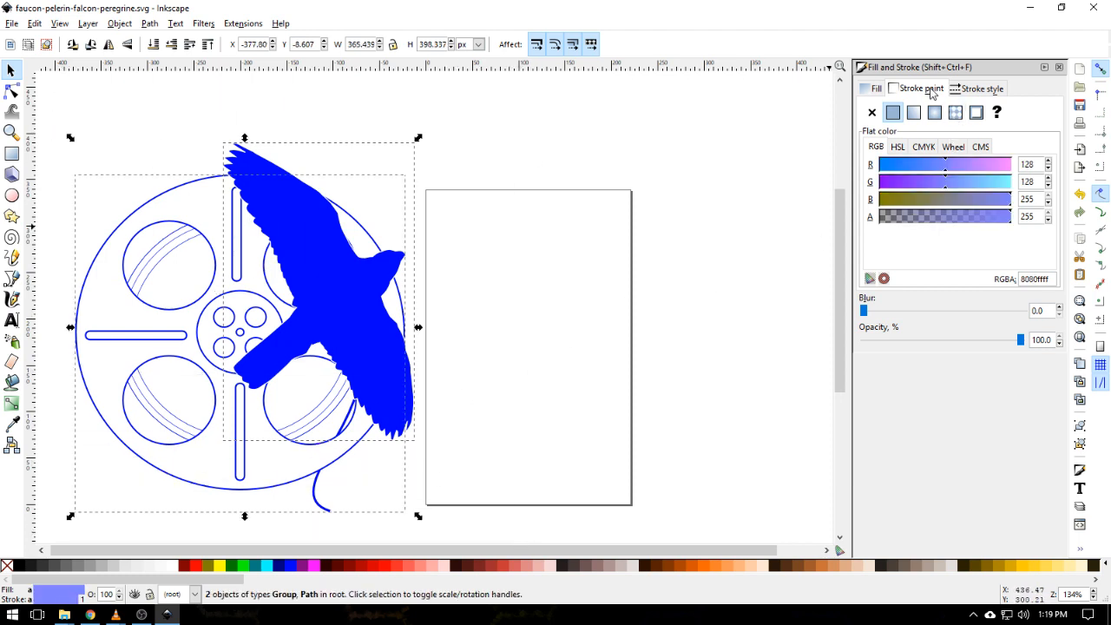
{"action": "left_click", "coordinate": [987, 93]}
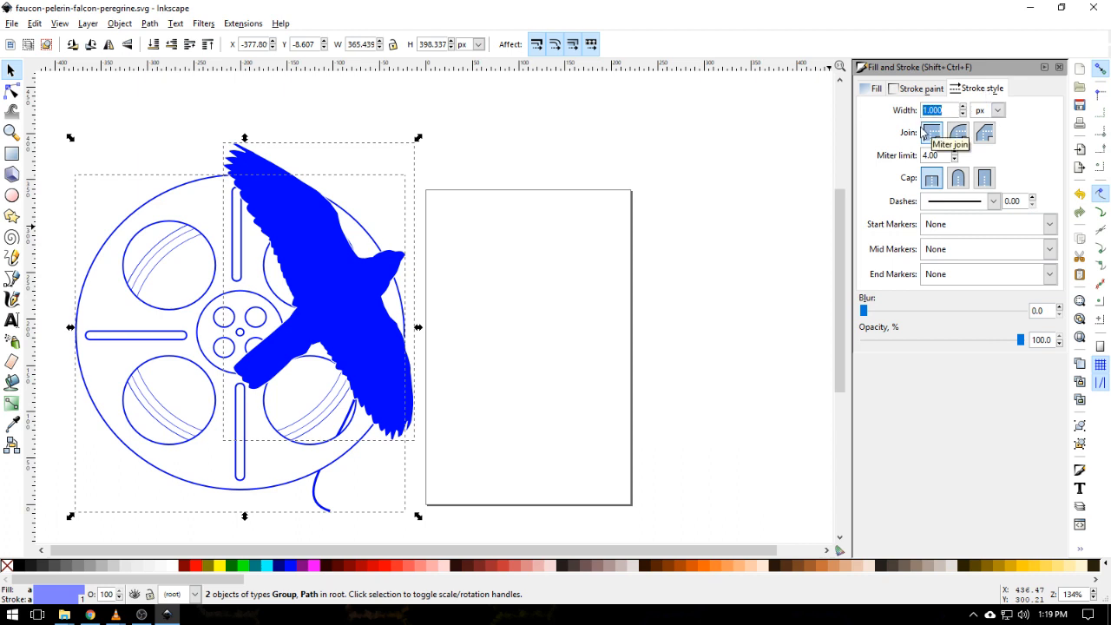
{"action": "type", "text": "5"}
{"action": "key", "text": "Return"}
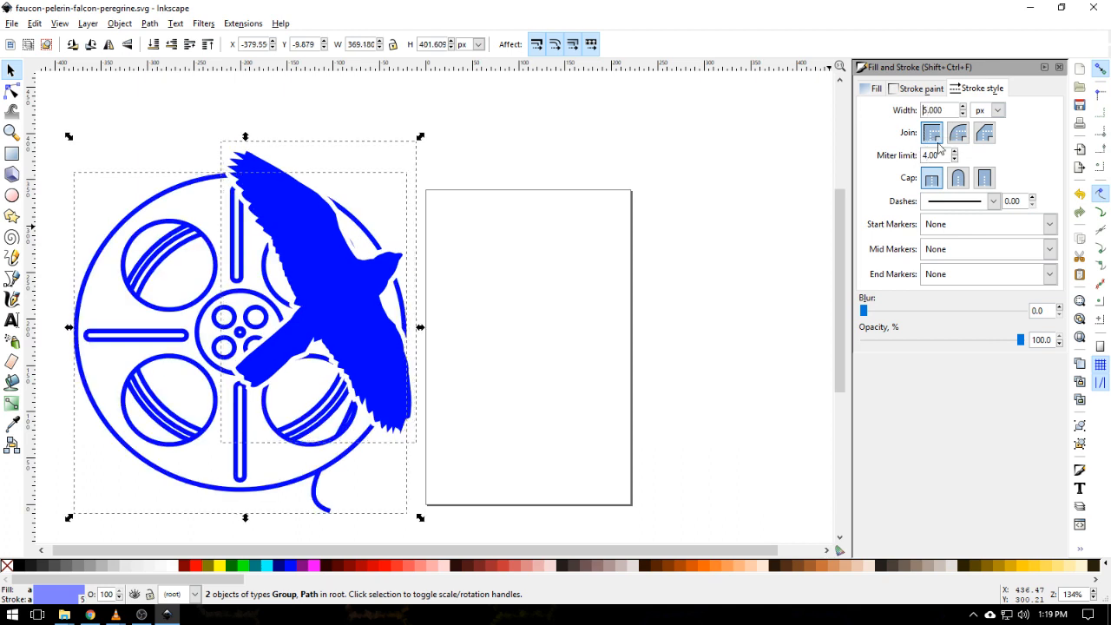
{"action": "left_click_drag", "start_coordinate": [943, 110], "coordinate": [915, 110]}
{"action": "type", "text": "4"}
{"action": "key", "text": "Return"}
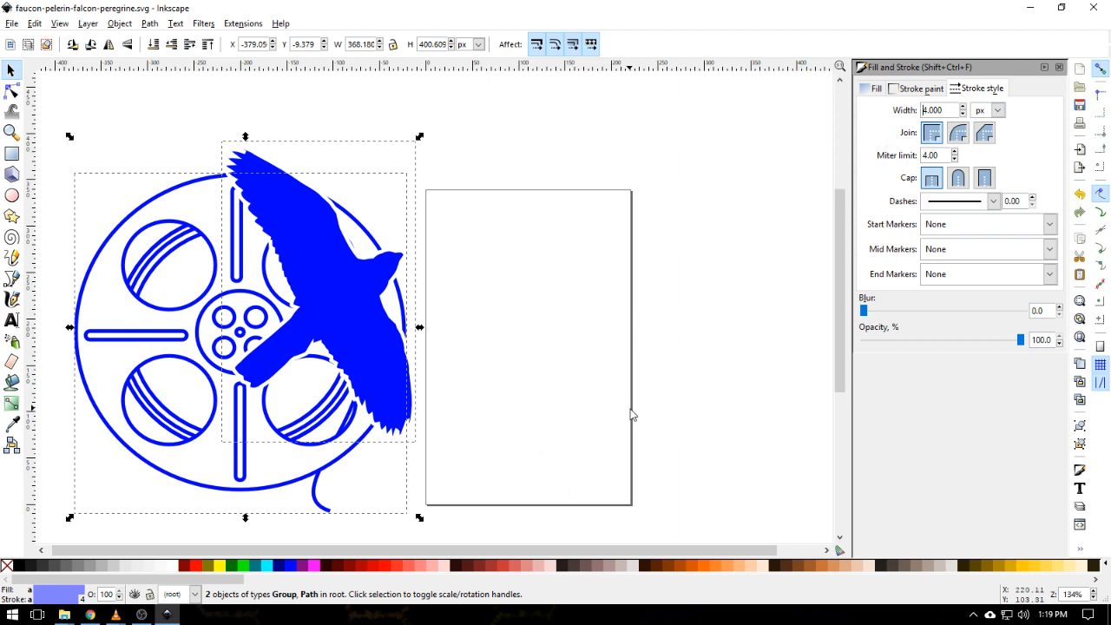
{"action": "left_click", "coordinate": [478, 333]}
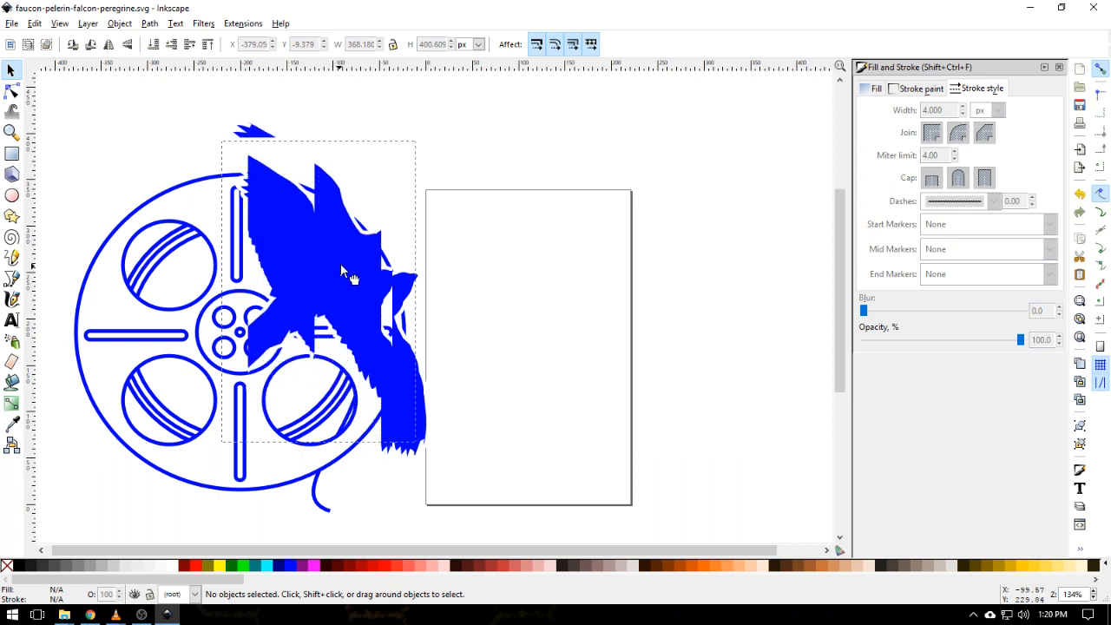
- Move only the falcon silhouette to about X -190.5, Y 47.7 px so it overhangs the reel's right edge
{"action": "left_click", "coordinate": [360, 307]}
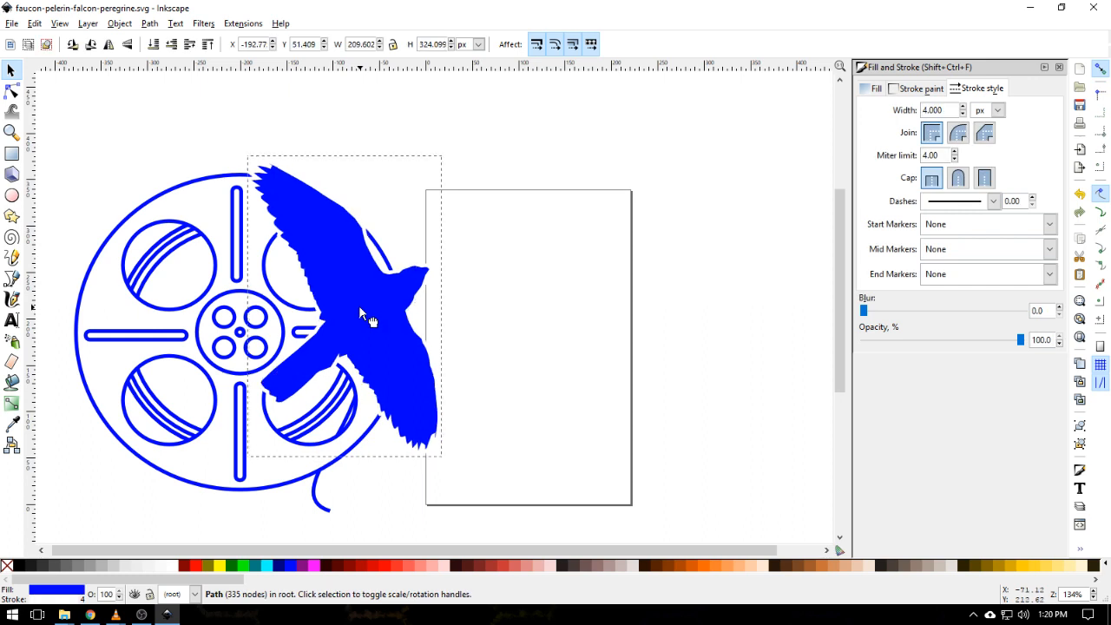
{"action": "left_click_drag", "start_coordinate": [358, 311], "coordinate": [361, 307]}
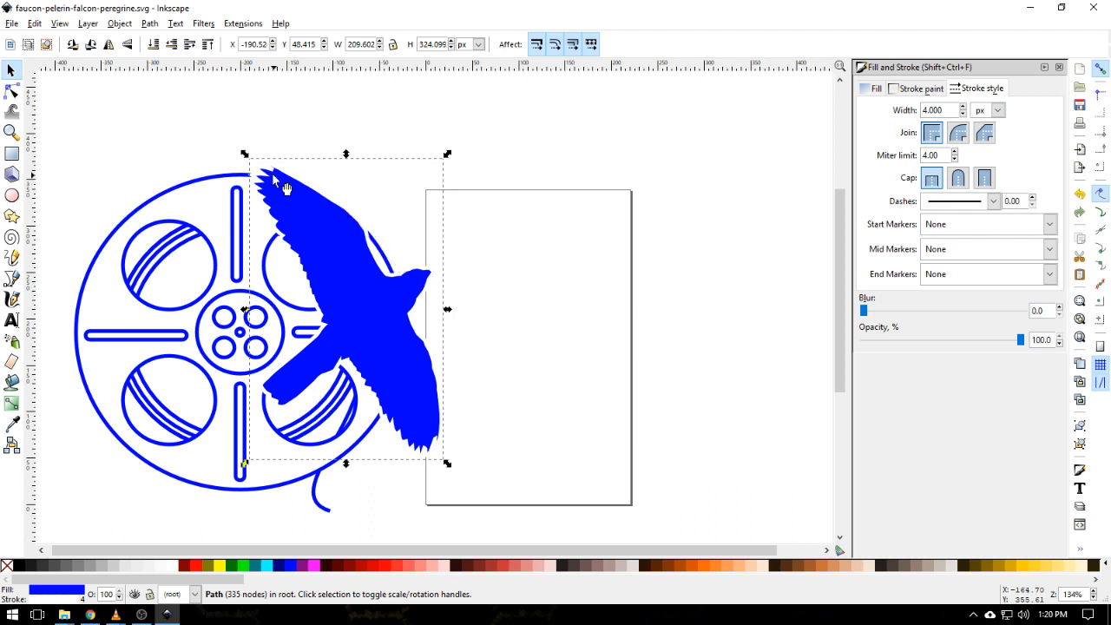
{"action": "left_click_drag", "start_coordinate": [334, 253], "coordinate": [334, 254]}
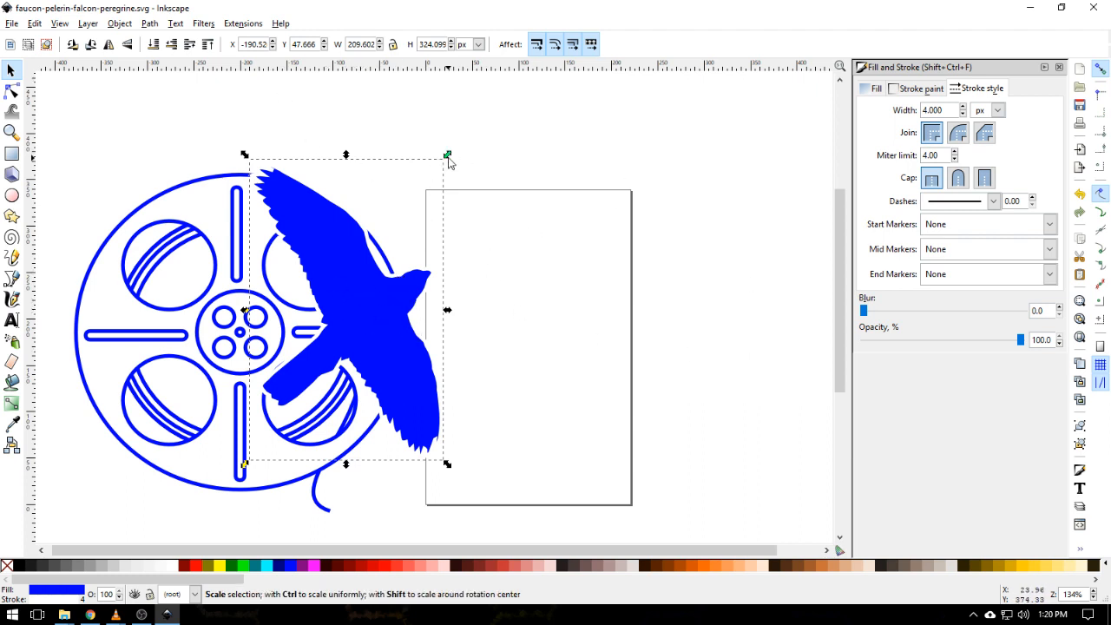
- Rotate the falcon slightly counterclockwise and reposition it at about X -193.7, Y 56.3 px
{"action": "left_click", "coordinate": [355, 315]}
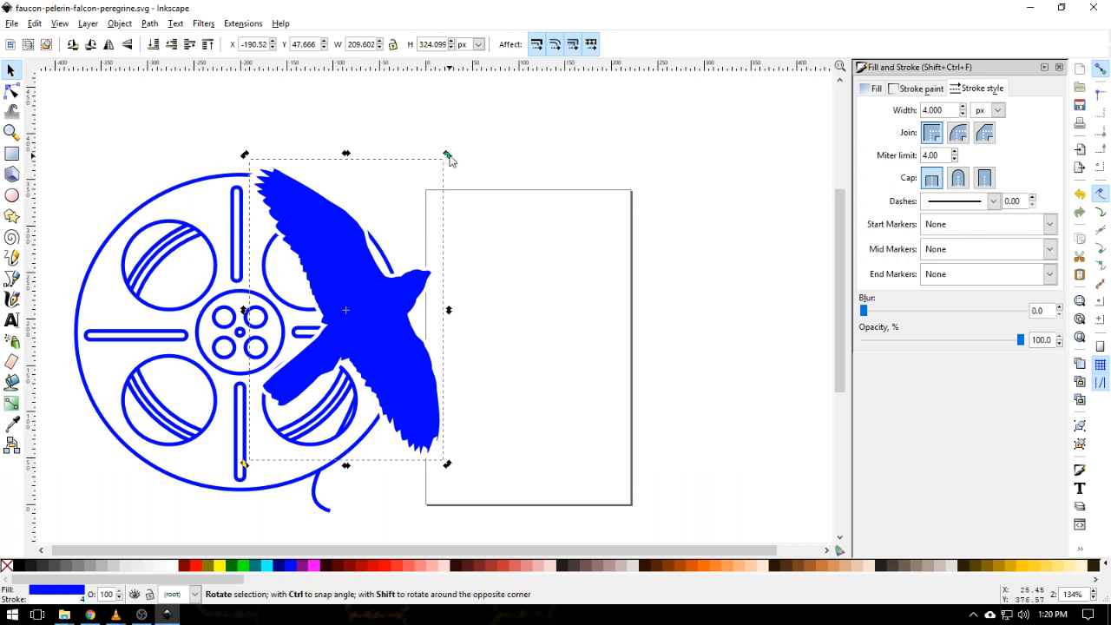
{"action": "left_click_drag", "start_coordinate": [447, 155], "coordinate": [441, 146]}
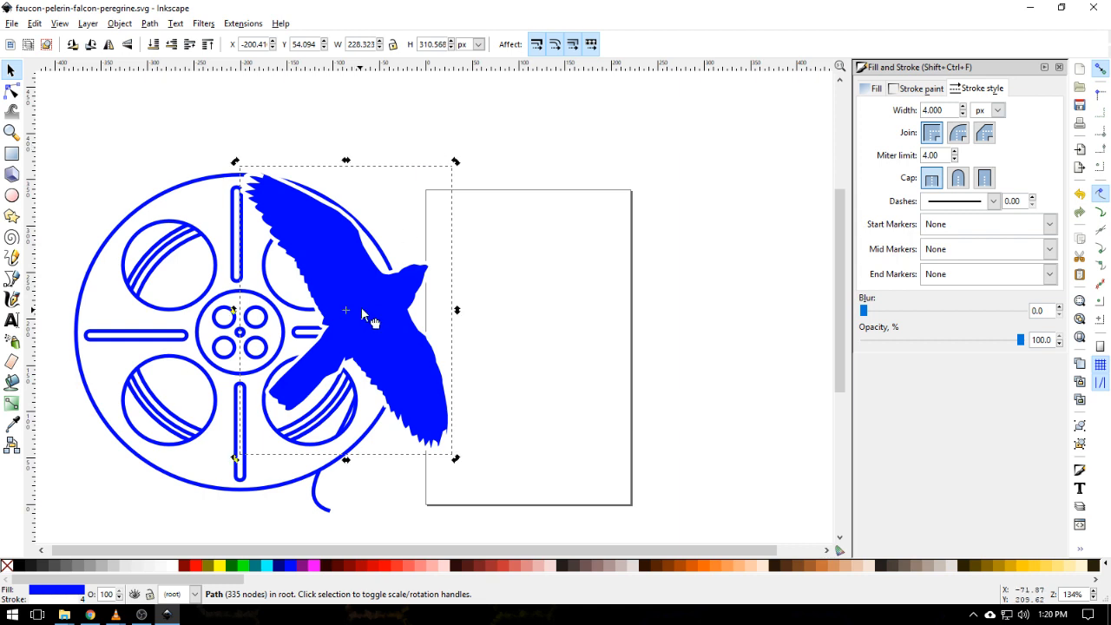
{"action": "left_click_drag", "start_coordinate": [362, 308], "coordinate": [365, 305]}
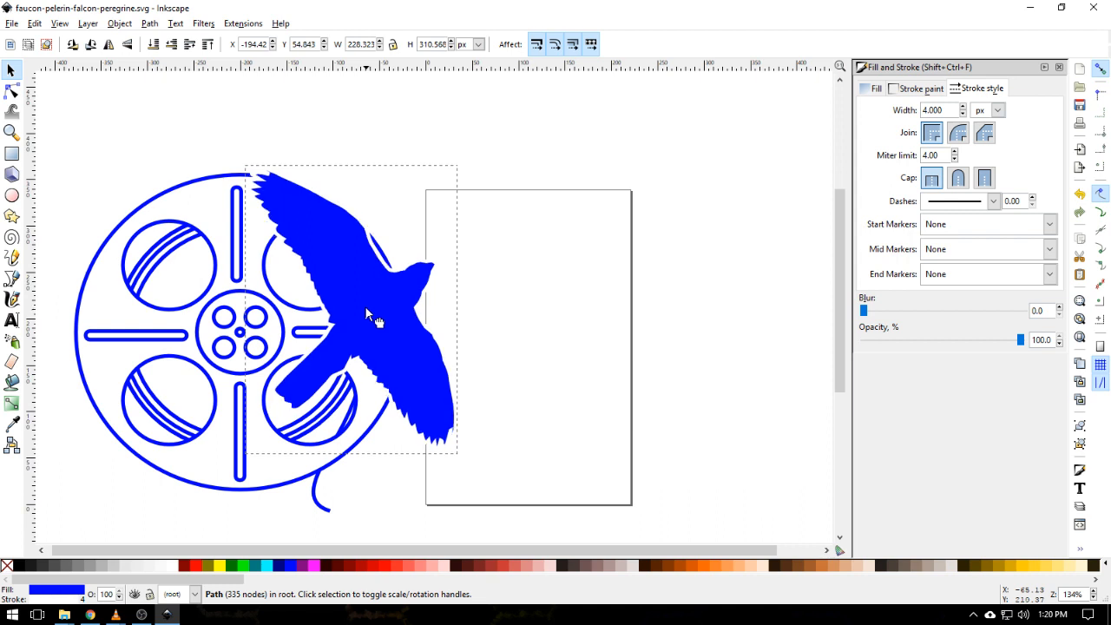
{"action": "left_click", "coordinate": [565, 340]}
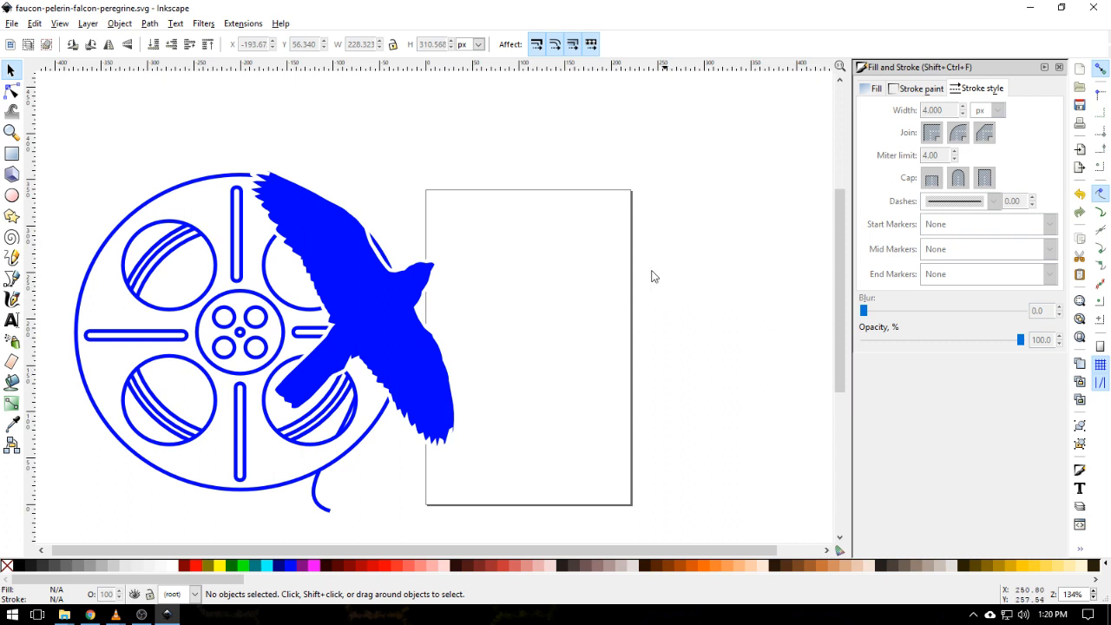
- Add the text FOULOIS across the upper edge of the page beside the falcon
{"action": "left_click", "coordinate": [13, 320]}
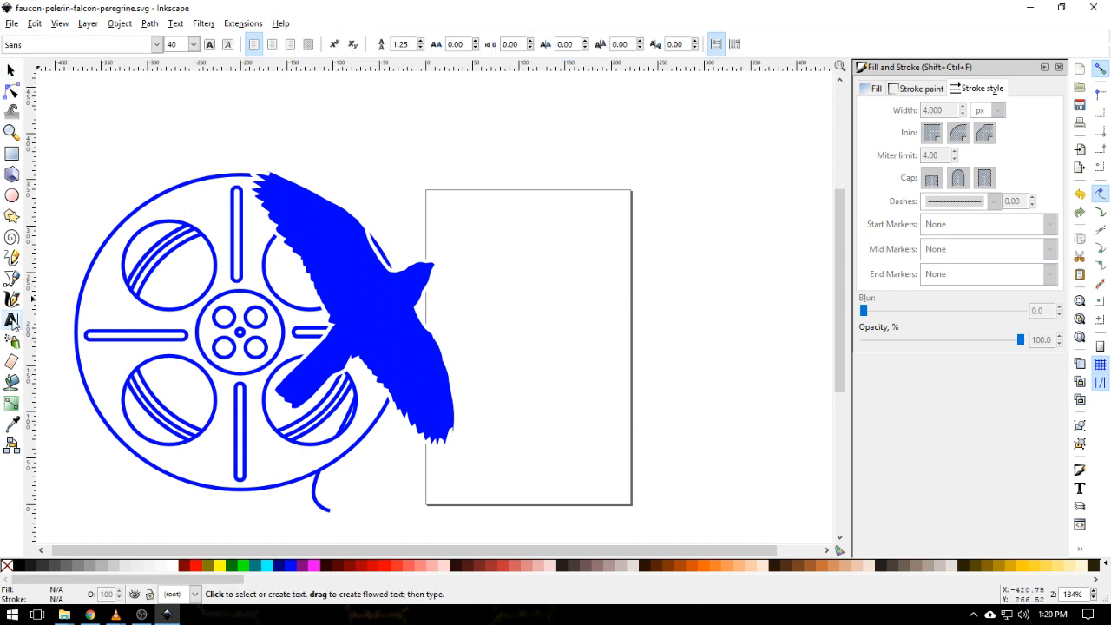
{"action": "left_click", "coordinate": [469, 208]}
{"action": "type", "text": "FOULOIS"}
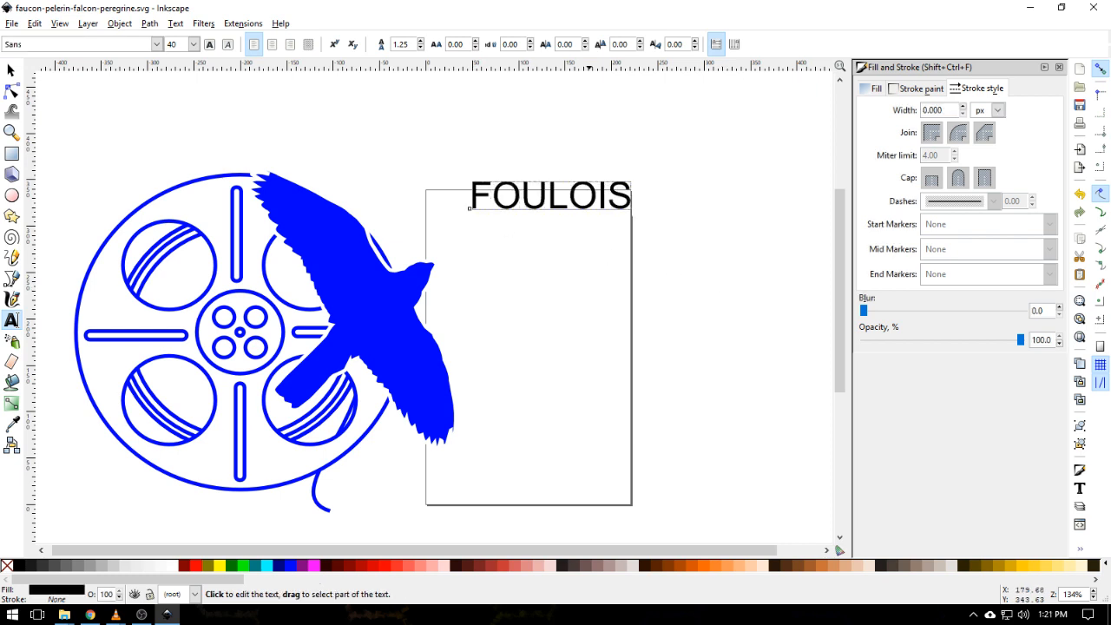
- Browse the available fonts and set the whole FOULOIS text in OpineHeavy
{"action": "key", "text": "ctrl+a"}
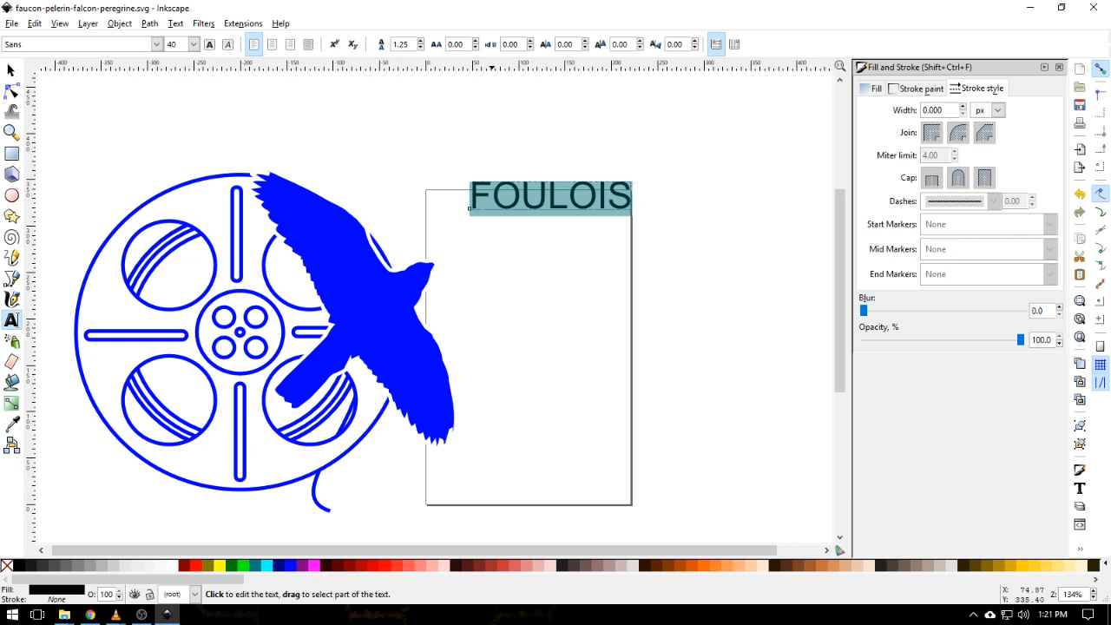
{"action": "left_click", "coordinate": [157, 44]}
{"action": "scroll", "coordinate": [122, 125], "scroll_direction": "down", "scroll_amount": 15}
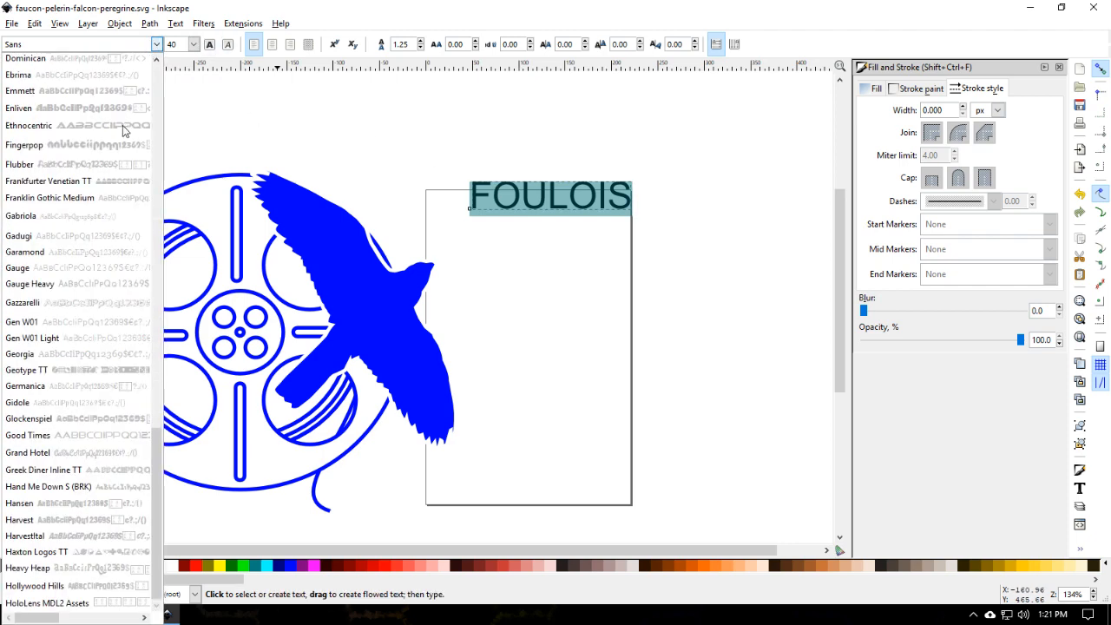
{"action": "scroll", "coordinate": [156, 521], "scroll_direction": "down", "scroll_amount": 10}
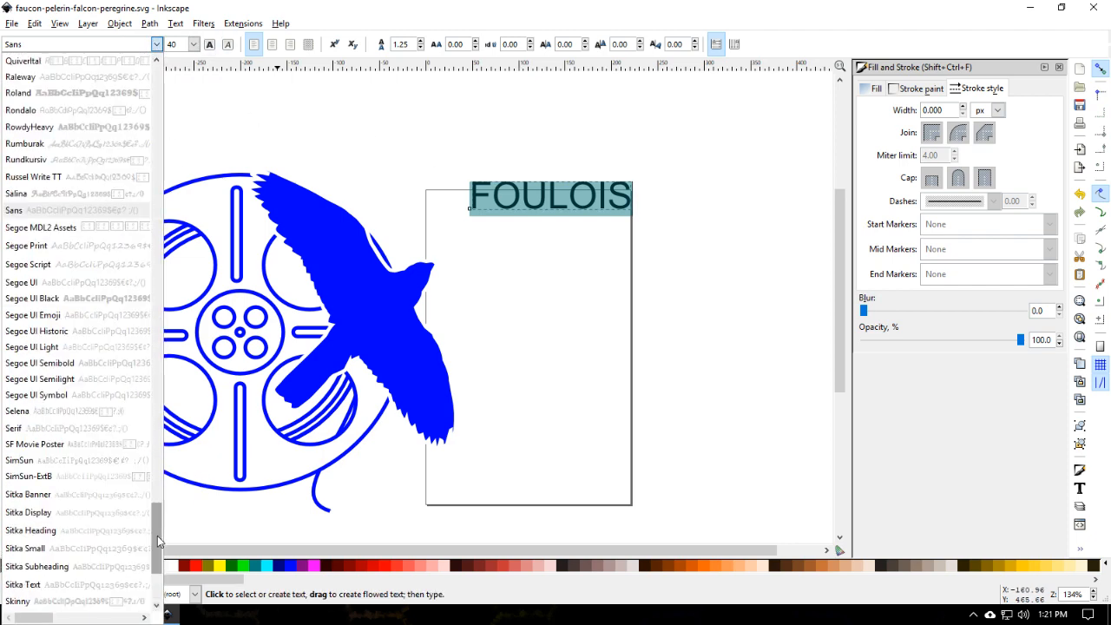
{"action": "left_click_drag", "start_coordinate": [156, 526], "coordinate": [159, 82]}
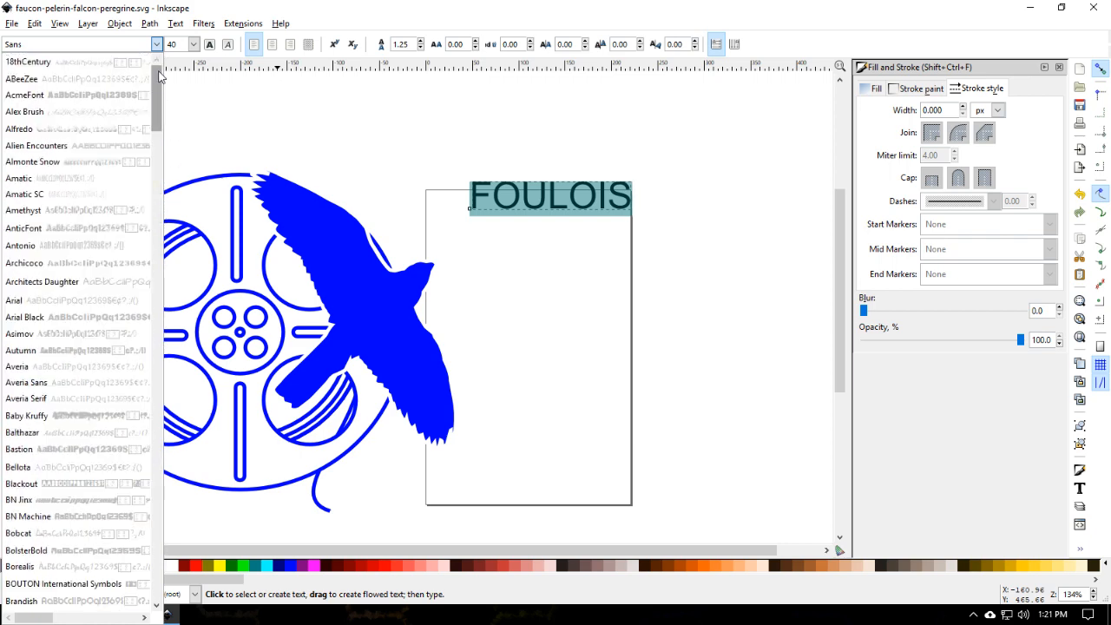
{"action": "left_click", "coordinate": [98, 45]}
{"action": "key", "text": "ctrl+a"}
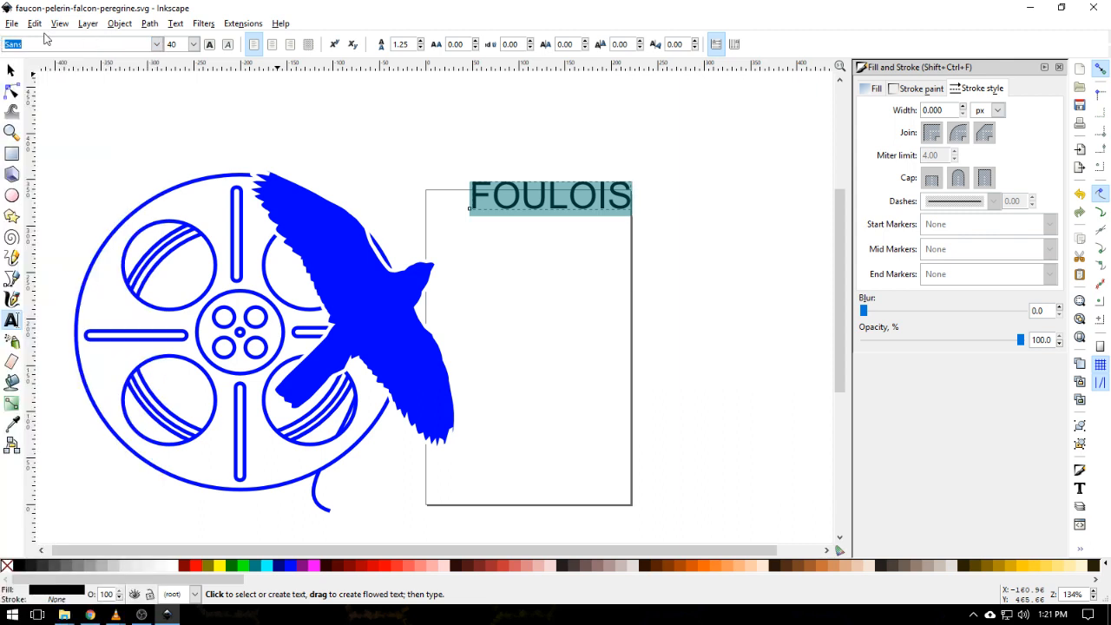
{"action": "type", "text": "opin"}
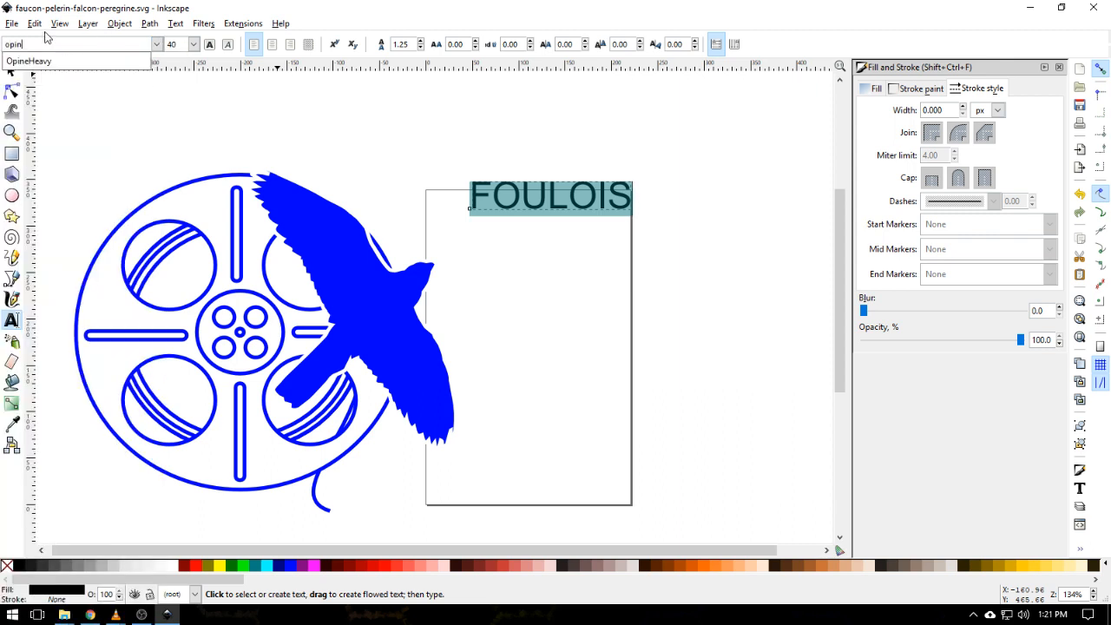
{"action": "left_click", "coordinate": [29, 61]}
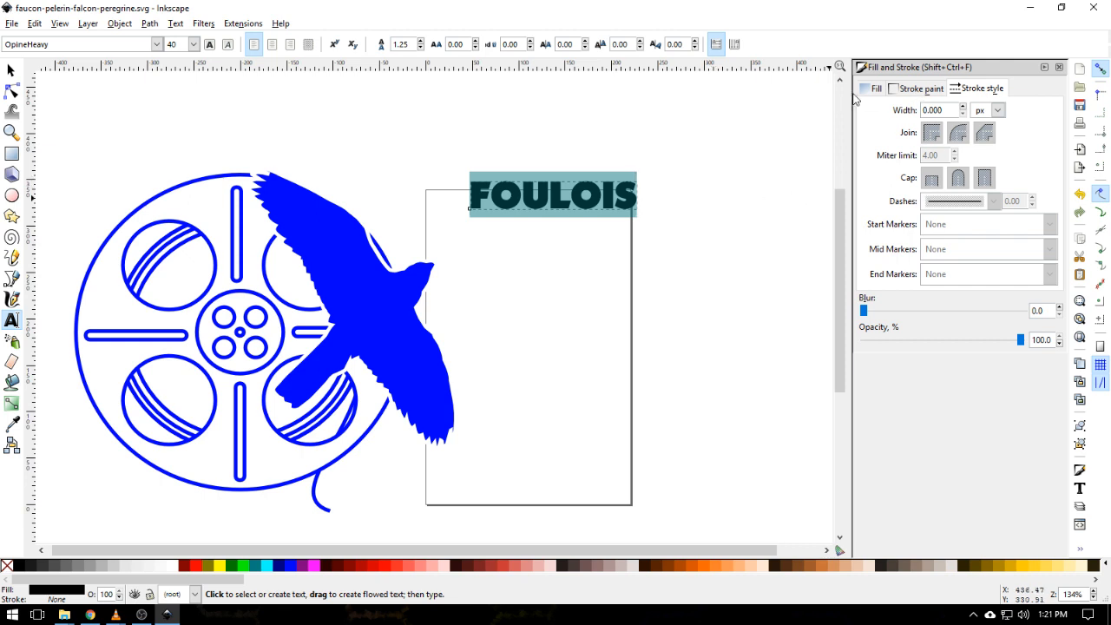
- Give the FOULOIS text a flat blue stroke of RGB 0, 0, 255 and a white fill
{"action": "left_click", "coordinate": [922, 90]}
{"action": "left_click", "coordinate": [892, 113]}
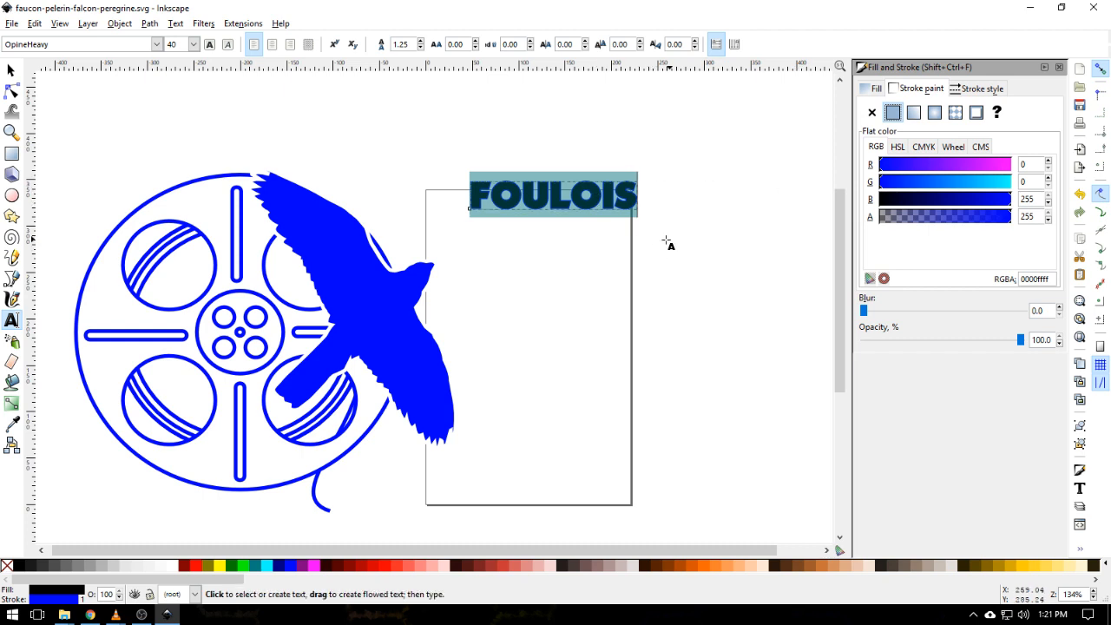
{"action": "left_click", "coordinate": [871, 92]}
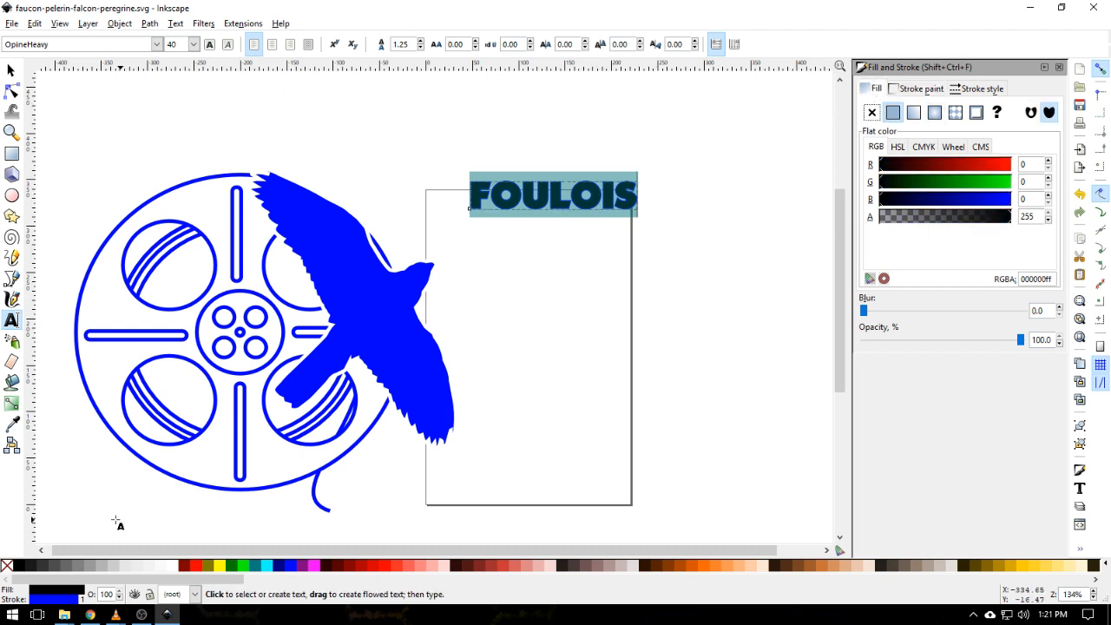
{"action": "left_click", "coordinate": [174, 569]}
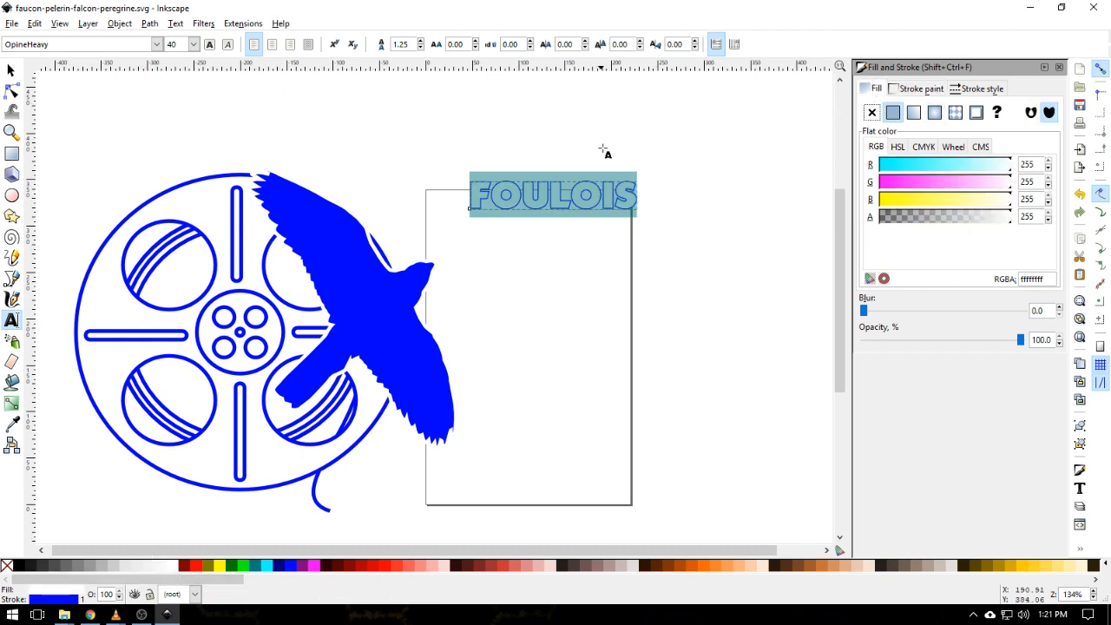
- Duplicate the FOULOIS text and place the copy directly beneath the original at about X 47.5, Y 284.5 px
{"action": "left_click", "coordinate": [11, 73]}
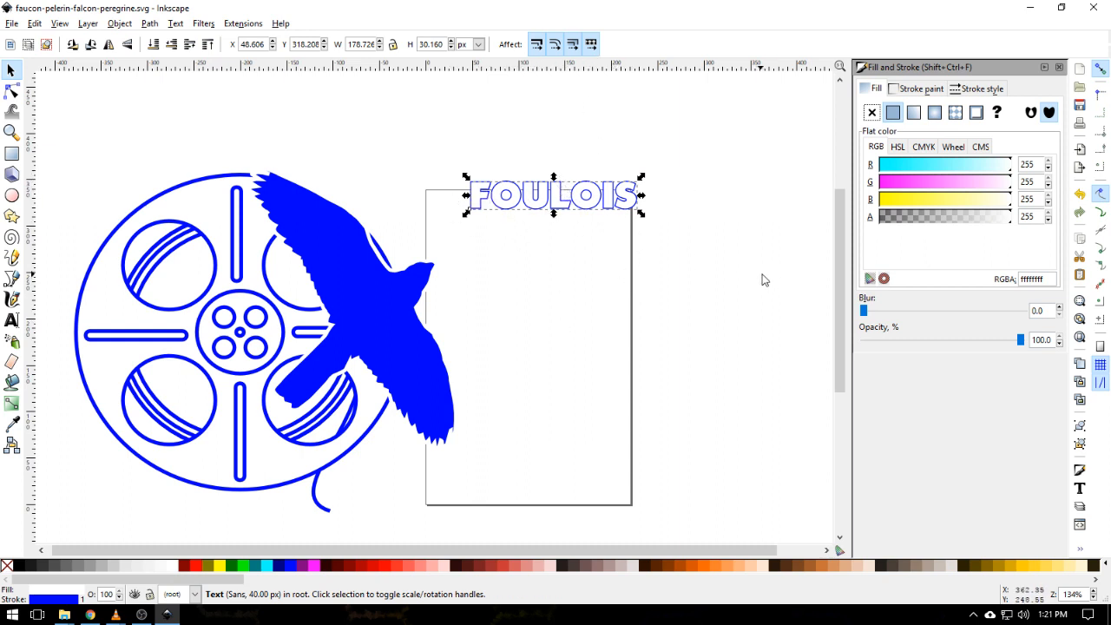
{"action": "left_click", "coordinate": [590, 186], "text": "alt"}
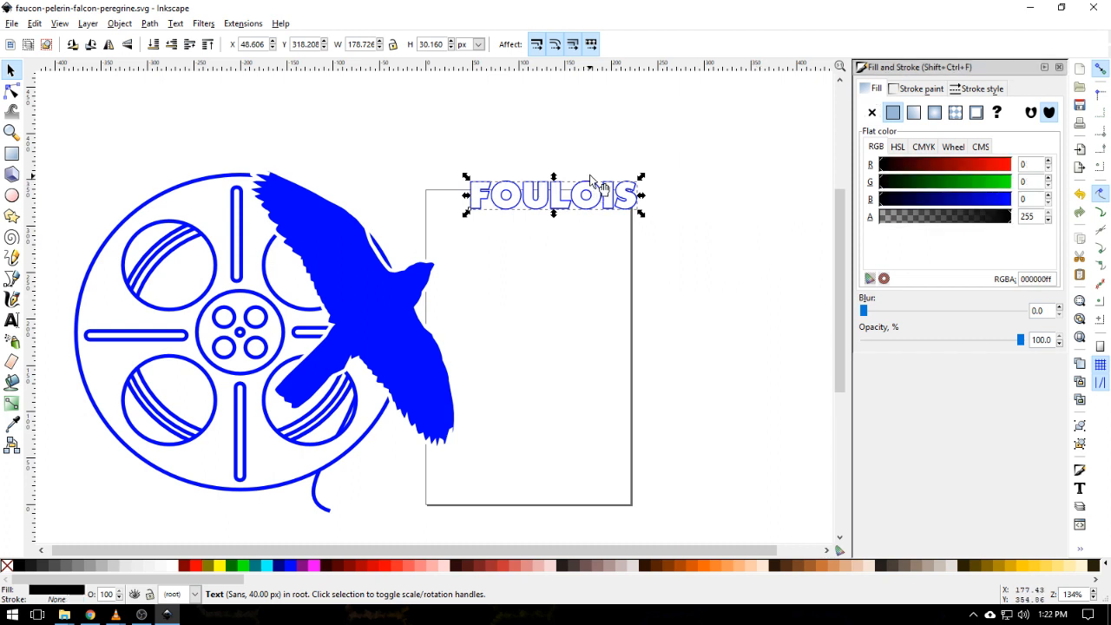
{"action": "key", "text": "alt+Left"}
{"action": "key", "text": "alt+Left"}
{"action": "key", "text": "alt+Left"}
{"action": "key", "text": "alt+Left"}
{"action": "key", "text": "alt+Left"}
{"action": "key", "text": "alt+Left"}
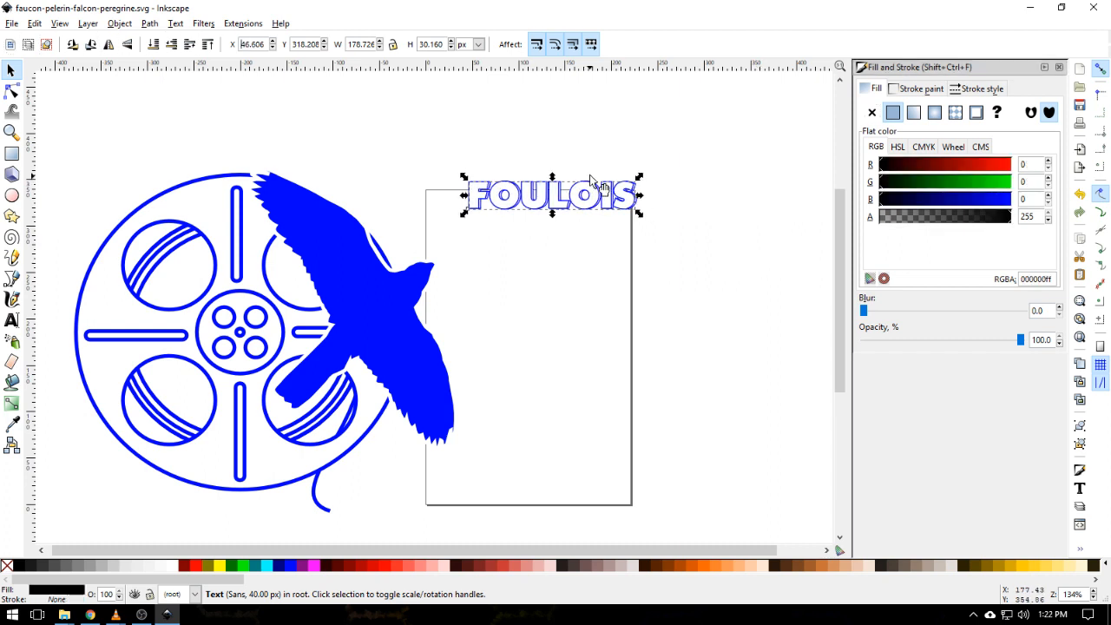
{"action": "key", "text": "alt+Left"}
{"action": "key", "text": "alt+Left"}
{"action": "key", "text": "alt+Left"}
{"action": "key", "text": "alt+Left"}
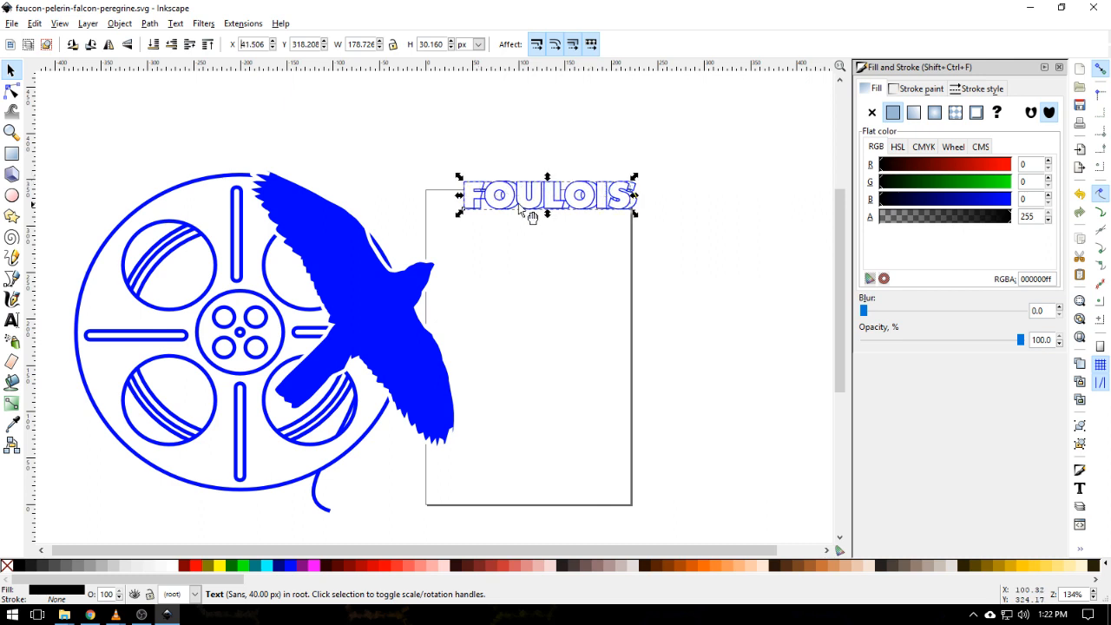
{"action": "left_click_drag", "start_coordinate": [527, 196], "coordinate": [541, 240]}
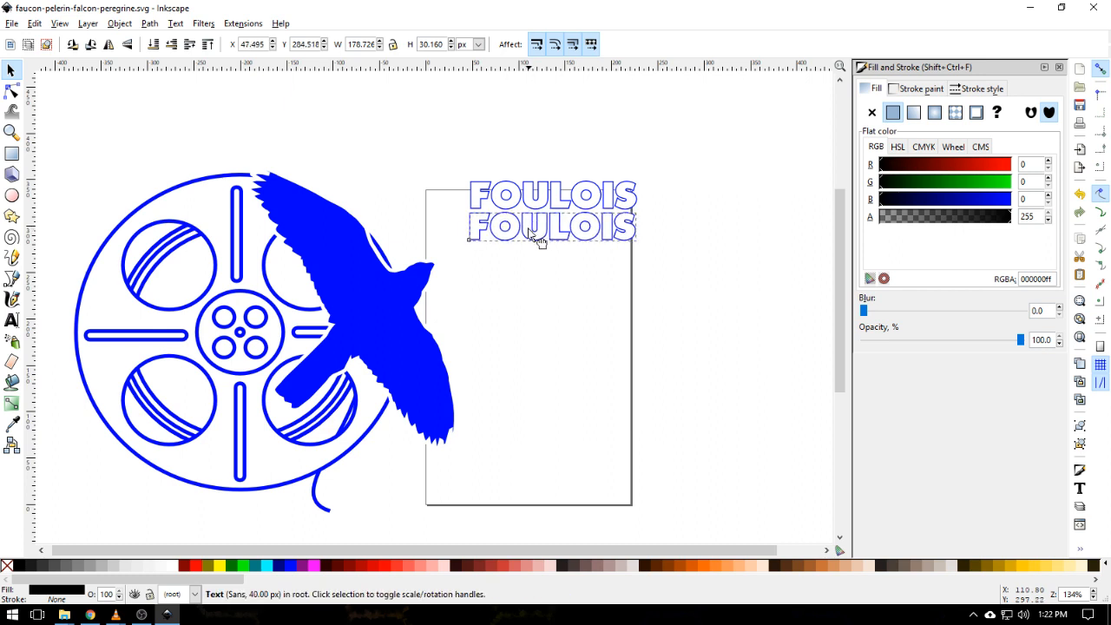
- Replace the lower text with FILM FEST and narrow it to about 179.3 px to match the width of FOULOIS
{"action": "double_click", "coordinate": [532, 240]}
{"action": "triple_click", "coordinate": [573, 233]}
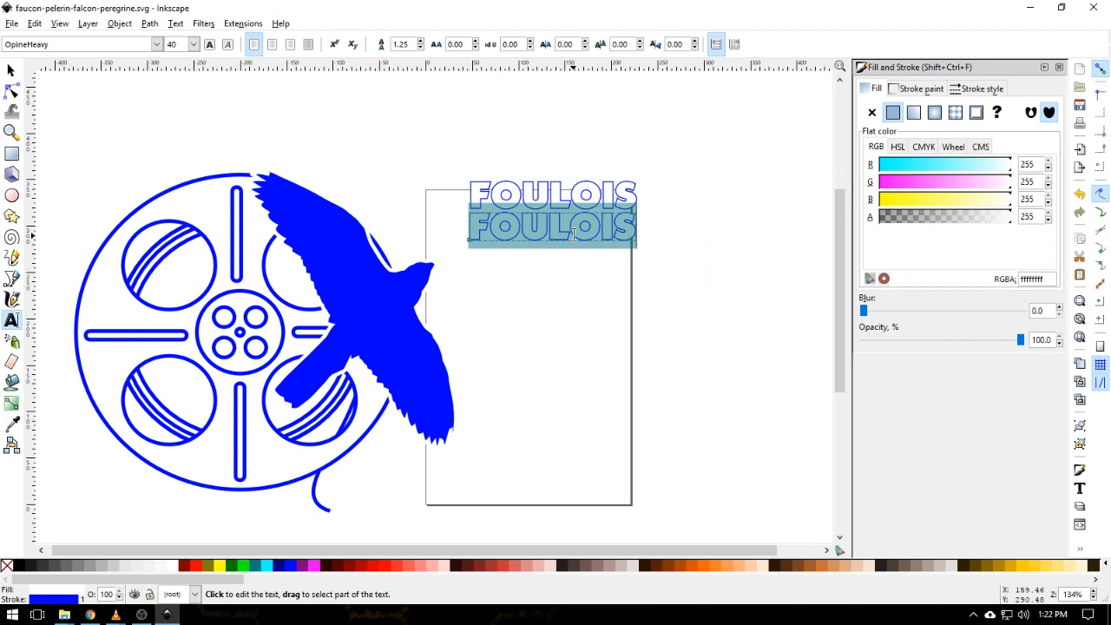
{"action": "type", "text": "FILM FES"}
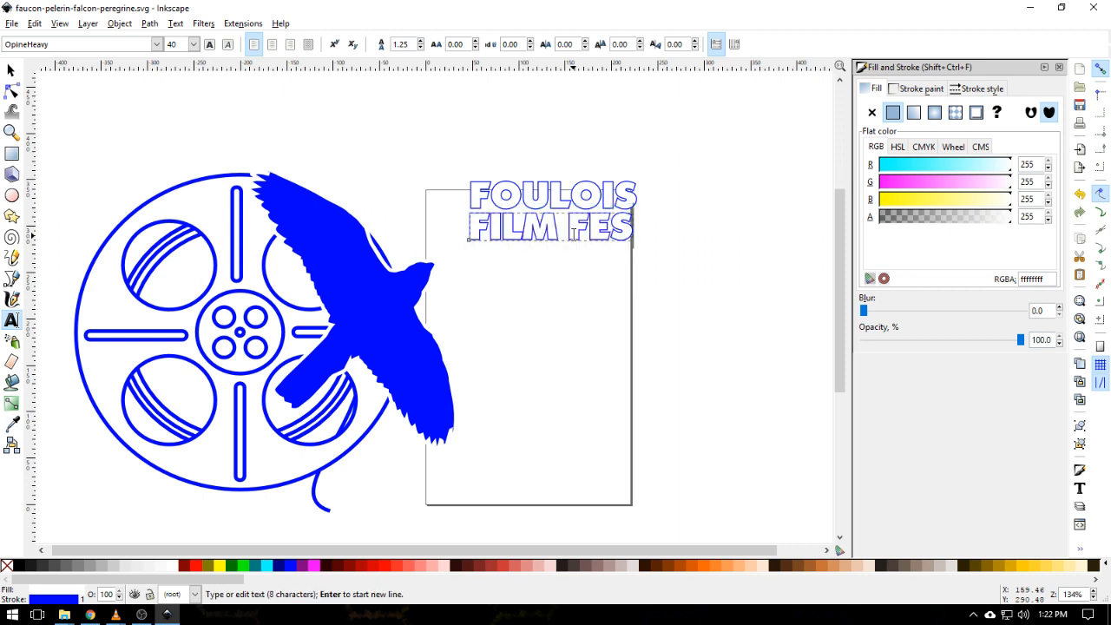
{"action": "type", "text": "T"}
{"action": "key", "text": "Escape"}
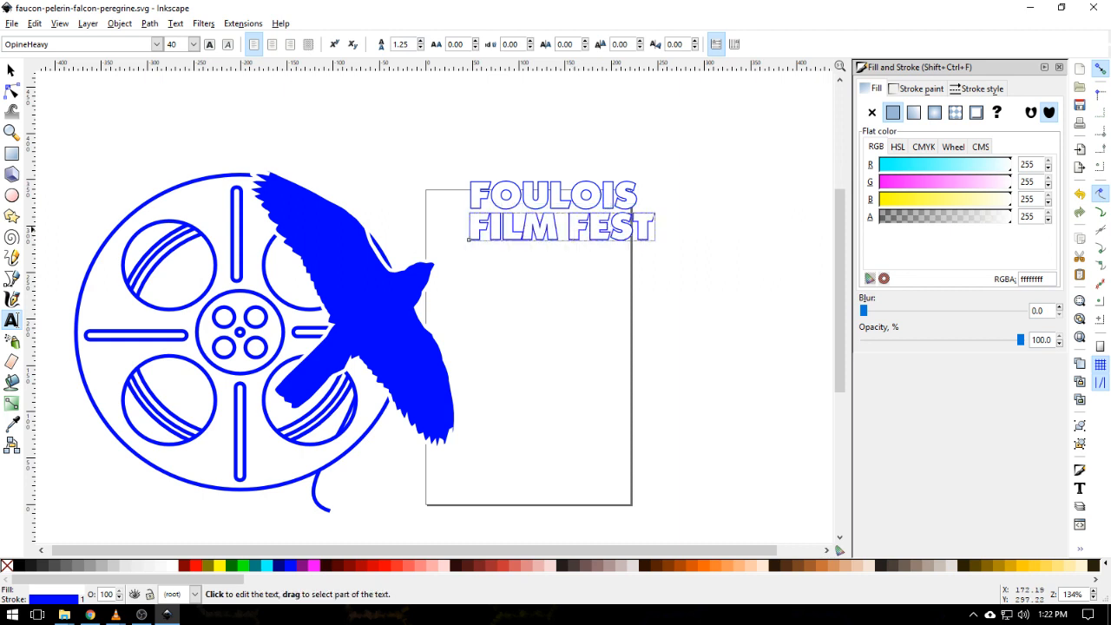
{"action": "left_click", "coordinate": [9, 73]}
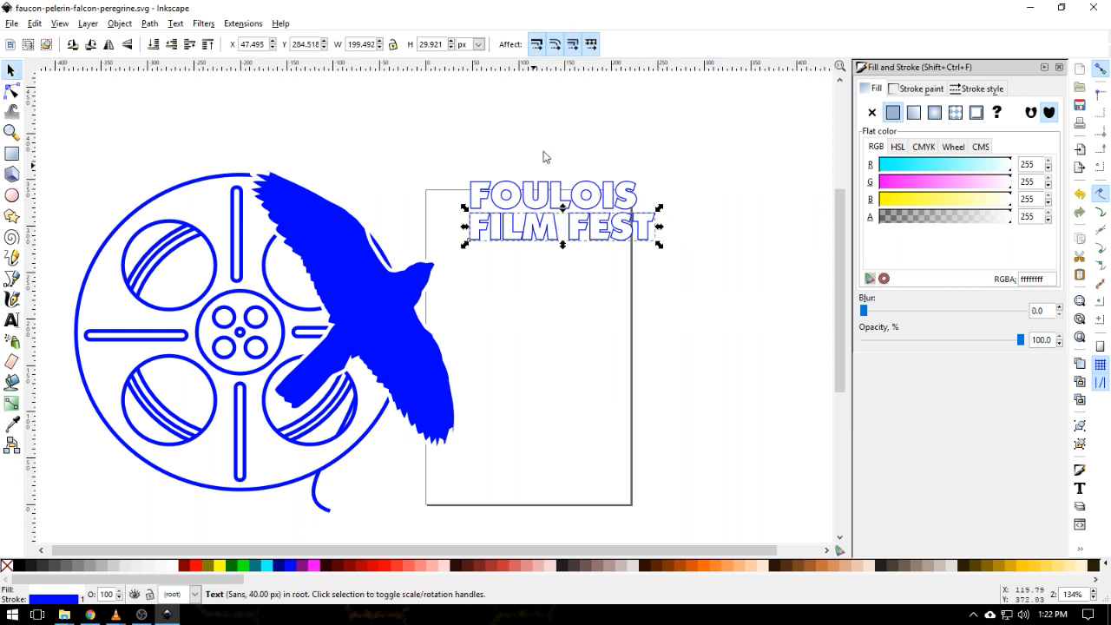
{"action": "left_click_drag", "start_coordinate": [661, 231], "coordinate": [644, 234]}
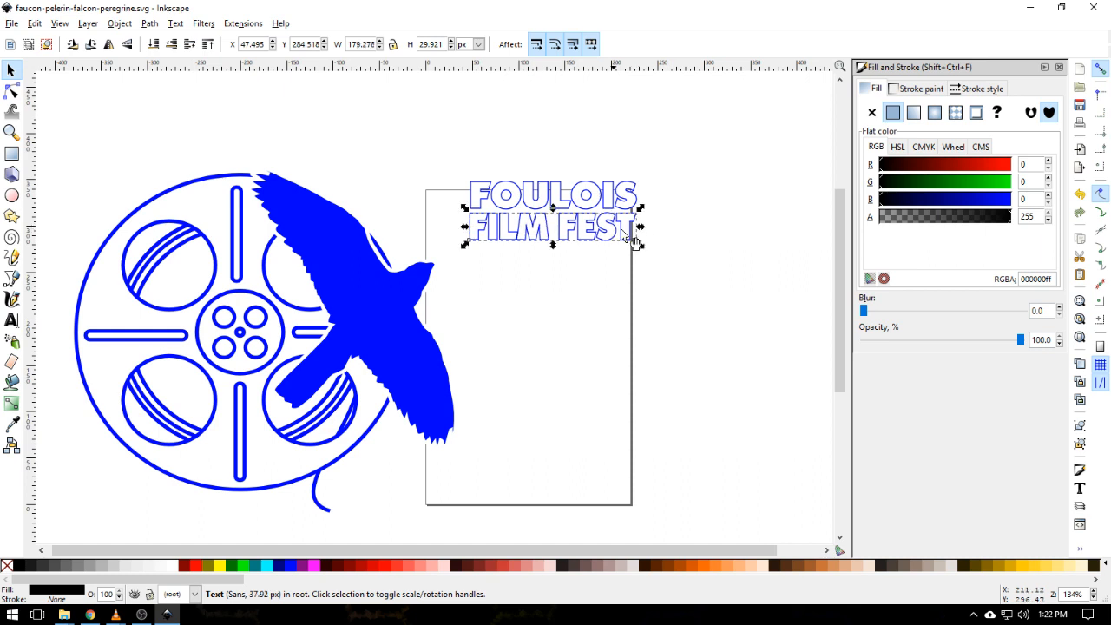
- Duplicate the FILM FEST text and place the copy directly beneath it at about X 47.5, Y 250.5 px
{"action": "left_click", "coordinate": [566, 300]}
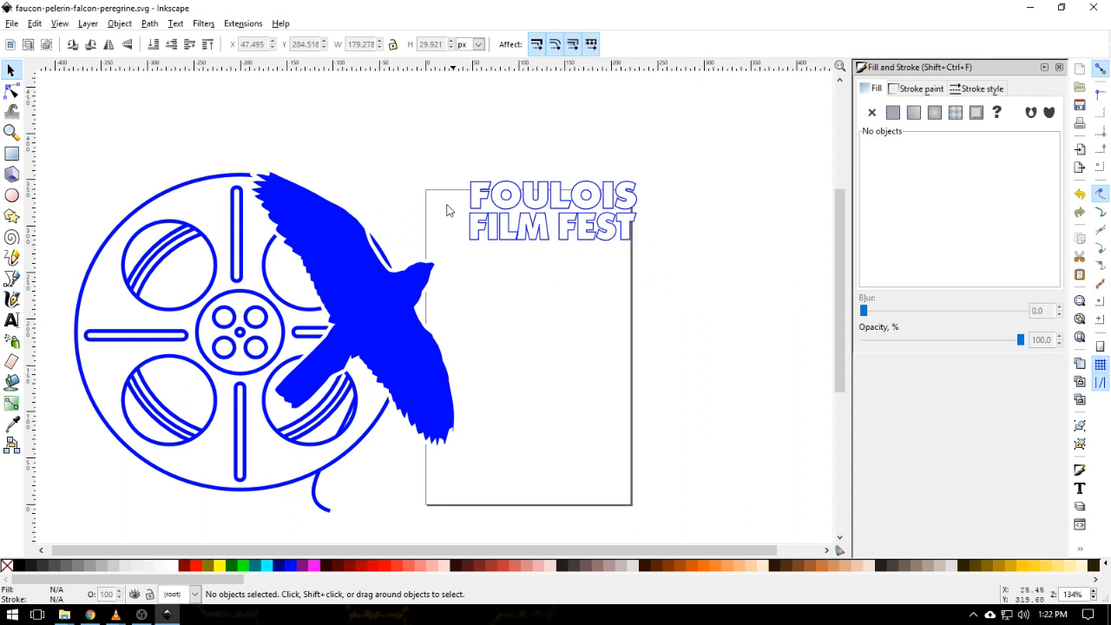
{"action": "left_click_drag", "start_coordinate": [448, 167], "coordinate": [785, 319]}
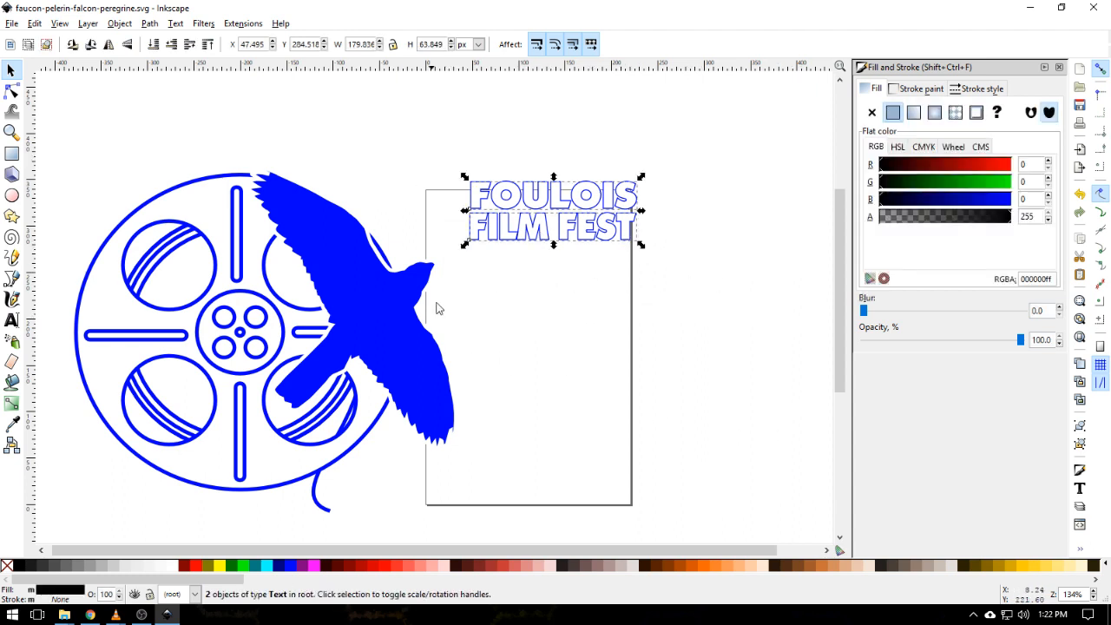
{"action": "left_click", "coordinate": [605, 290]}
{"action": "left_click", "coordinate": [566, 228]}
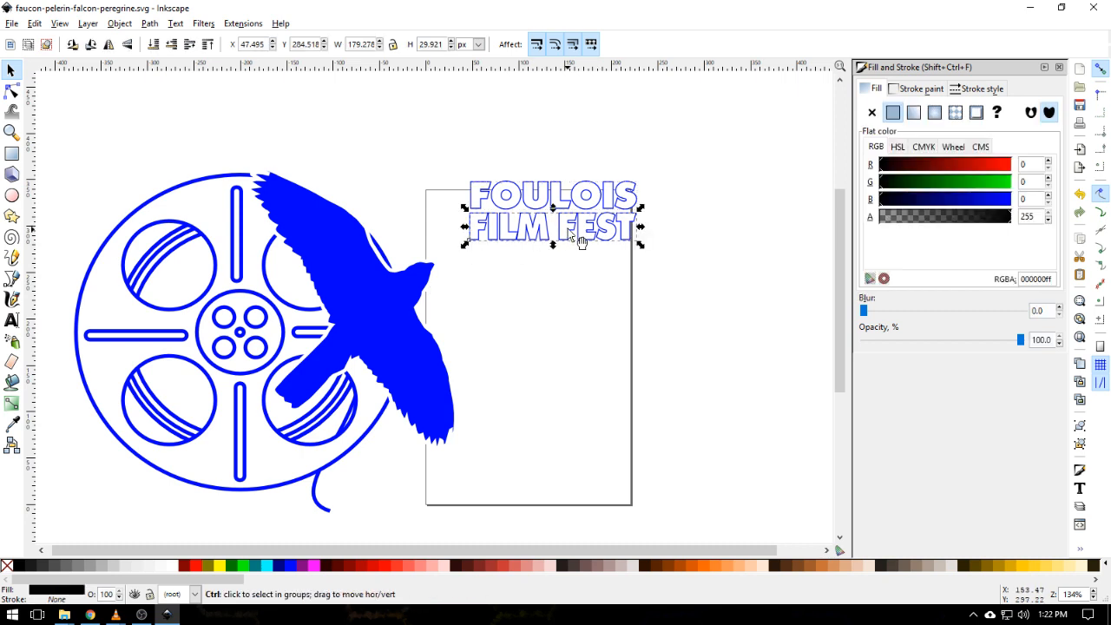
{"action": "key", "text": "ctrl+d"}
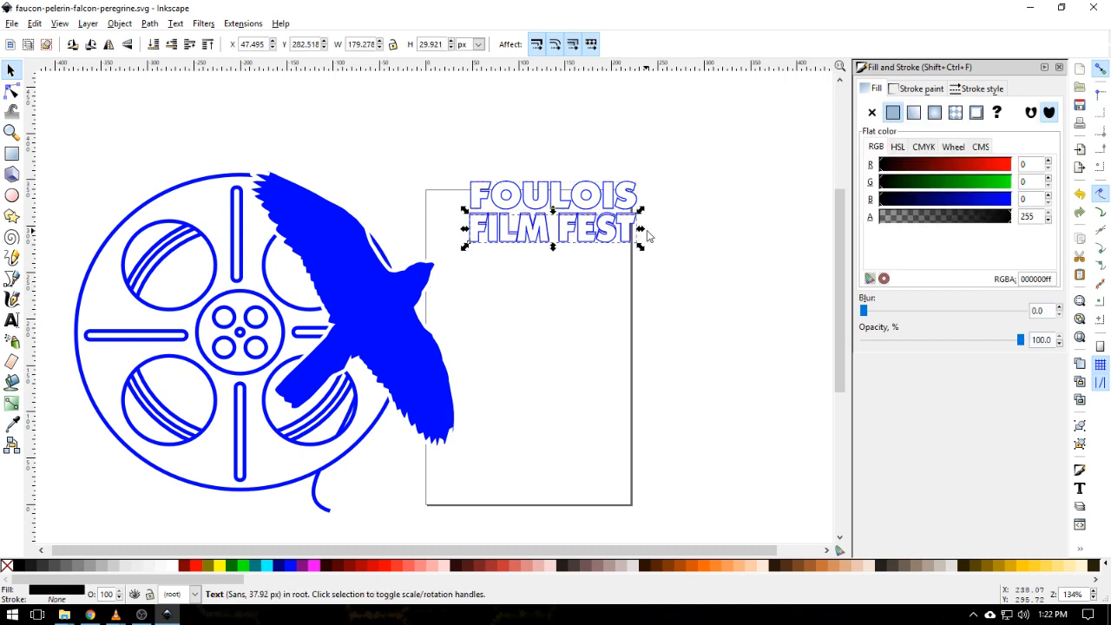
{"action": "key", "text": "Down"}
{"action": "key", "text": "Down"}
{"action": "key", "text": "Down"}
{"action": "key", "text": "Down"}
{"action": "key", "text": "Down"}
{"action": "key", "text": "Down"}
{"action": "key", "text": "Down"}
{"action": "key", "text": "Down"}
{"action": "key", "text": "Down"}
{"action": "key", "text": "Down"}
{"action": "key", "text": "Down"}
{"action": "key", "text": "Down"}
{"action": "key", "text": "Down"}
{"action": "key", "text": "Down"}
{"action": "key", "text": "Down"}
{"action": "key", "text": "Down"}
{"action": "key", "text": "Down"}
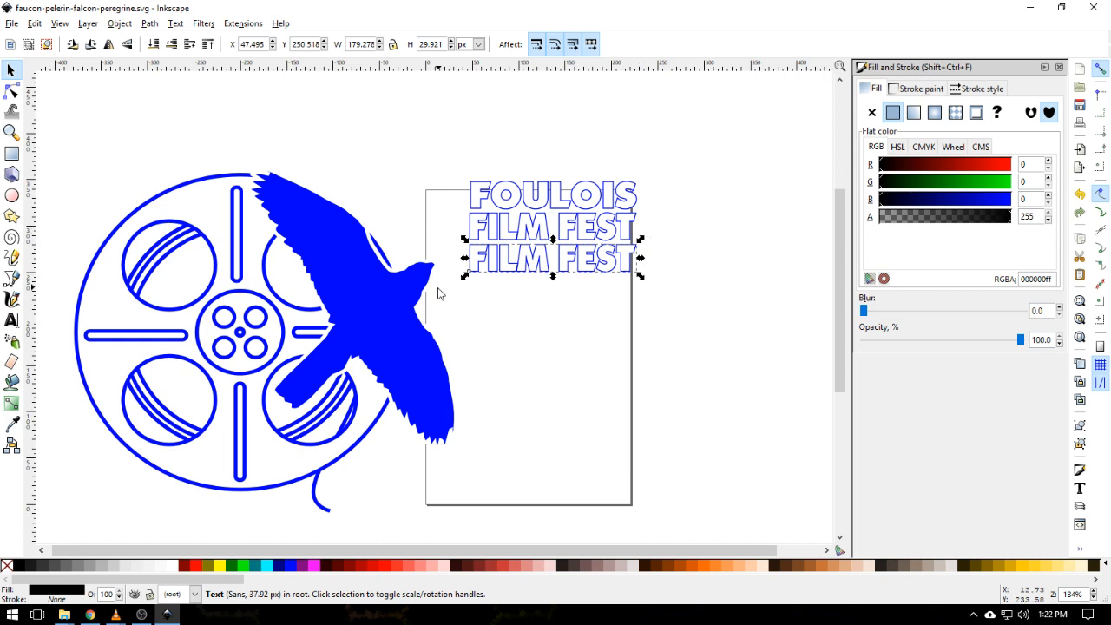
- Replace the lowest FILM FEST line with the text 1/24/17, 6:30PM
{"action": "double_click", "coordinate": [533, 270]}
{"action": "key", "text": "ctrl+a"}
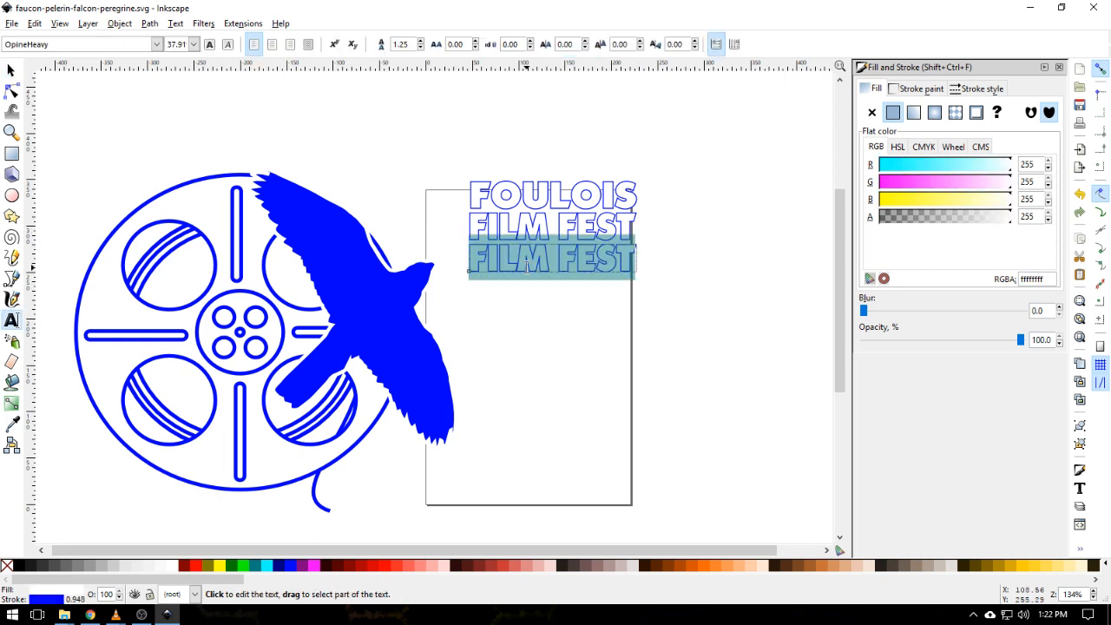
{"action": "type", "text": "17"}
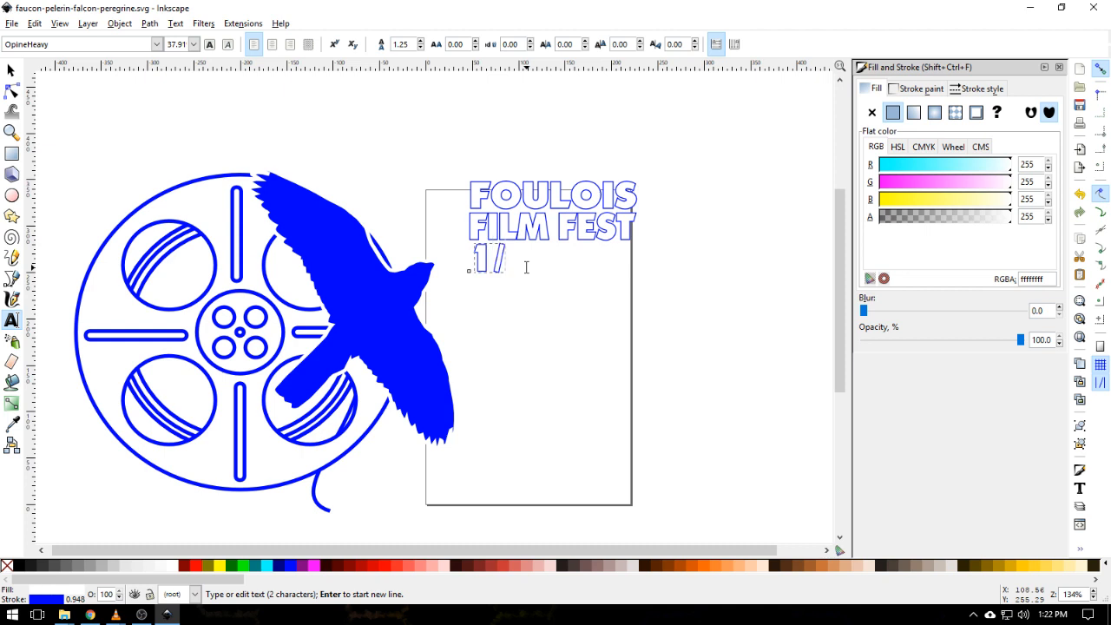
{"action": "type", "text": "24/17"}
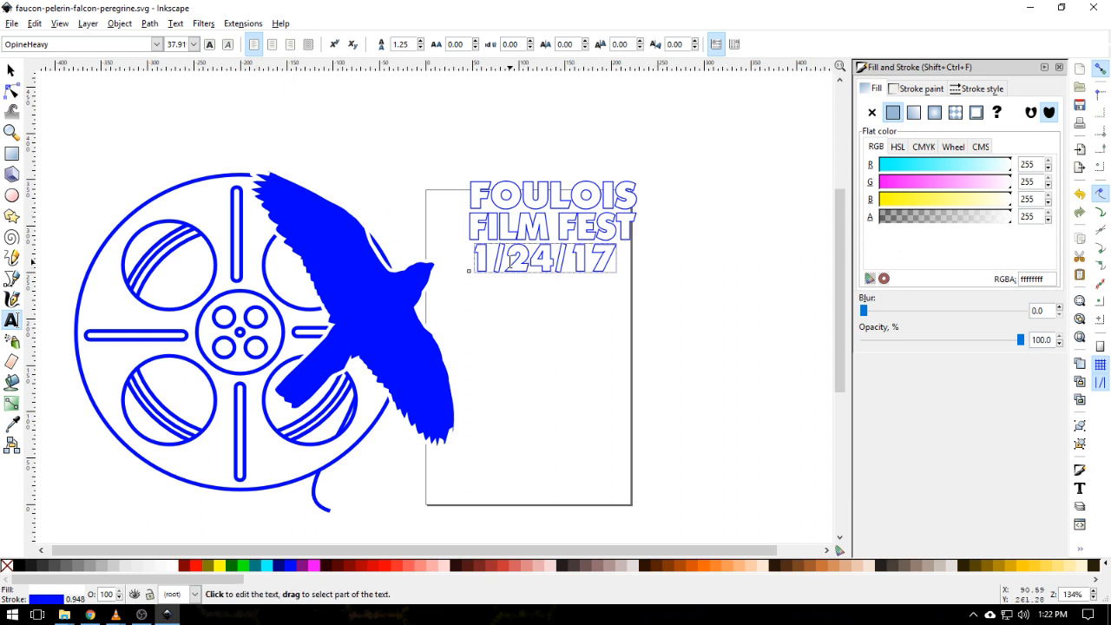
{"action": "type", "text": ", 6"}
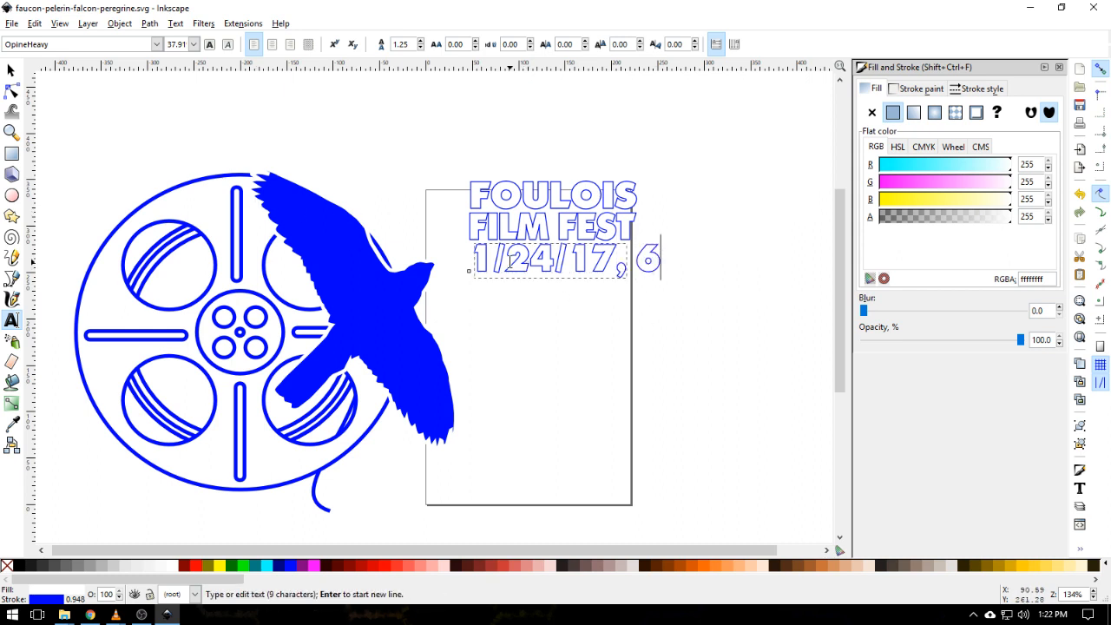
{"action": "type", "text": ":3"}
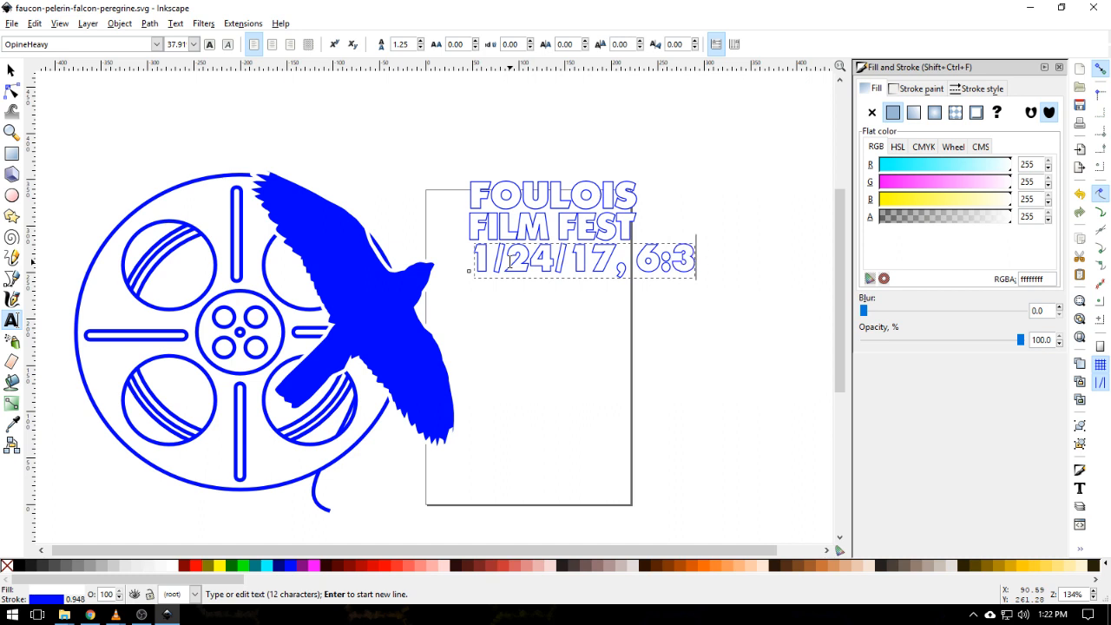
{"action": "type", "text": "0PM"}
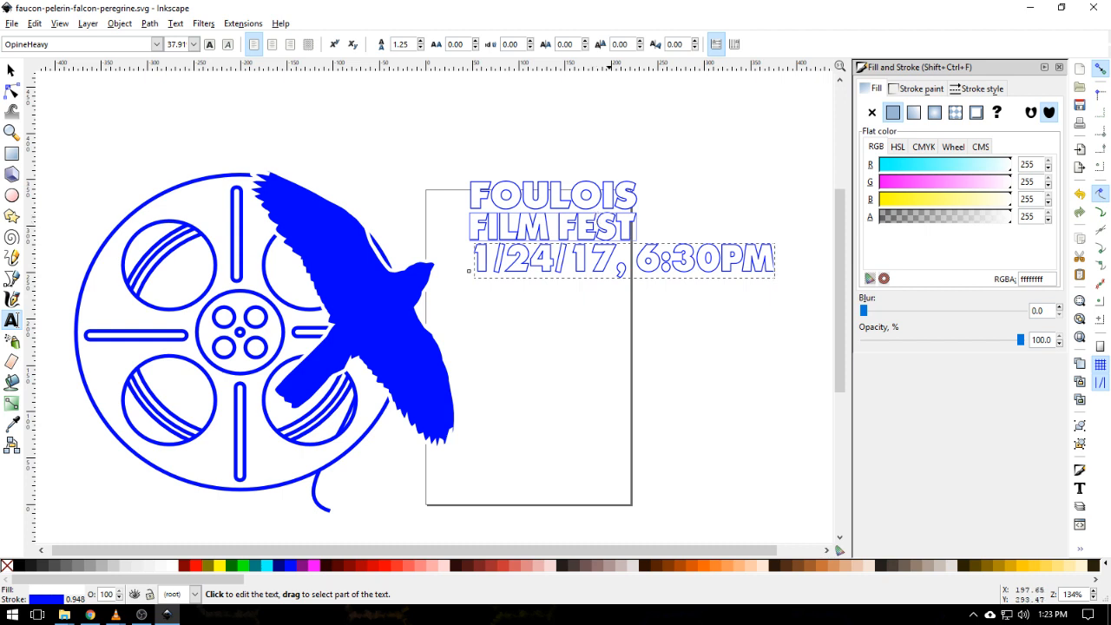
{"action": "left_click", "coordinate": [772, 257]}
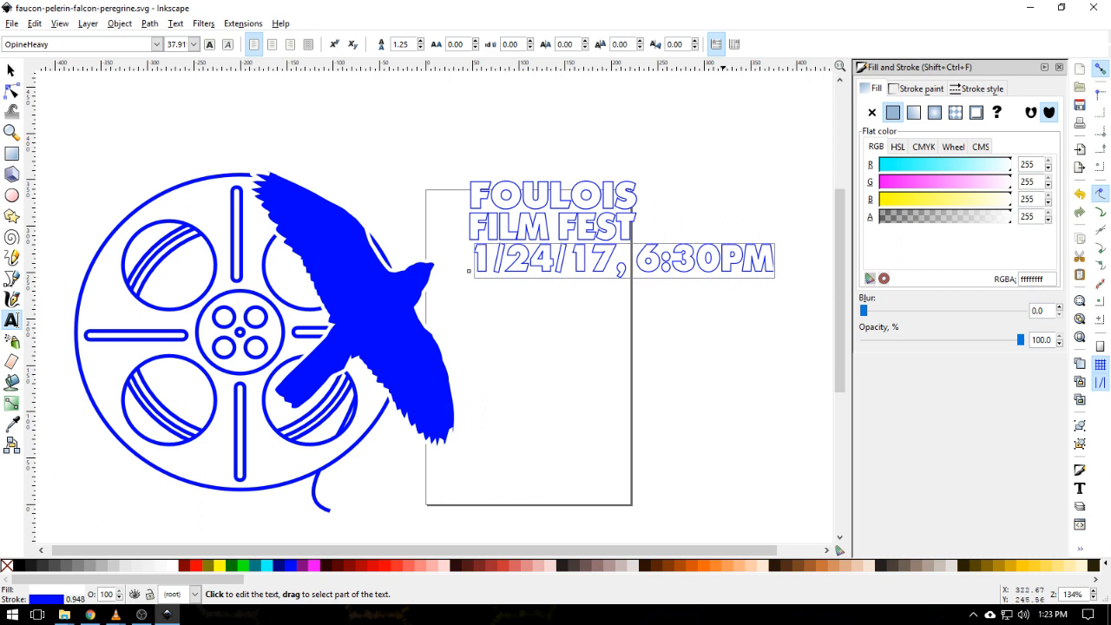
- Align the date line with the left edge of FILM FEST and scale it to about 178.2 × 13.9 px to match the title's width
{"action": "left_click", "coordinate": [11, 70]}
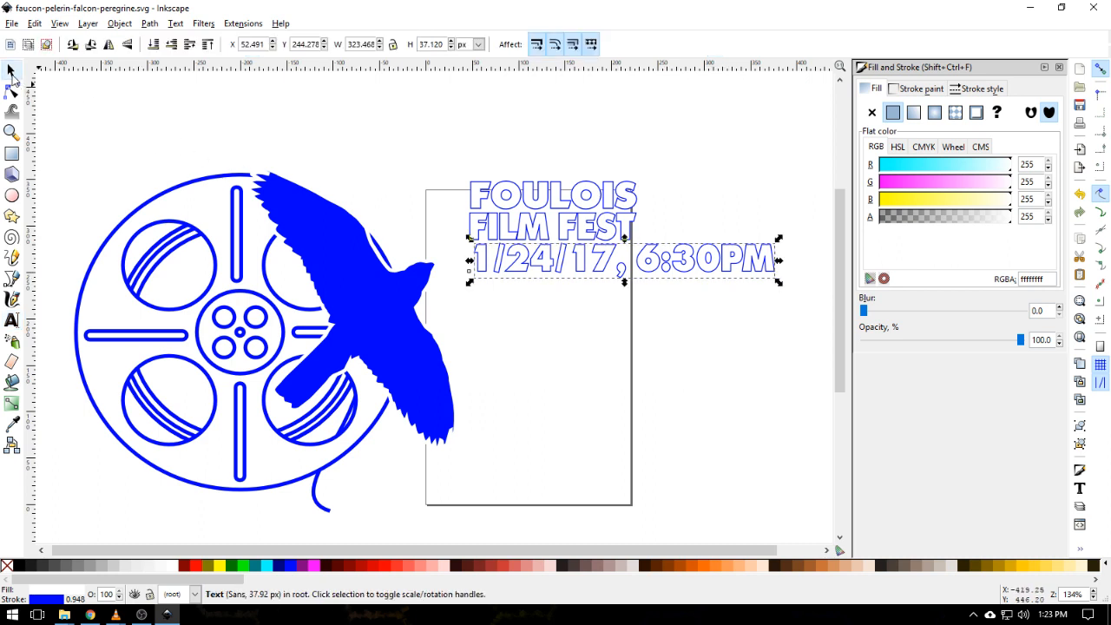
{"action": "left_click_drag", "start_coordinate": [546, 274], "coordinate": [541, 275]}
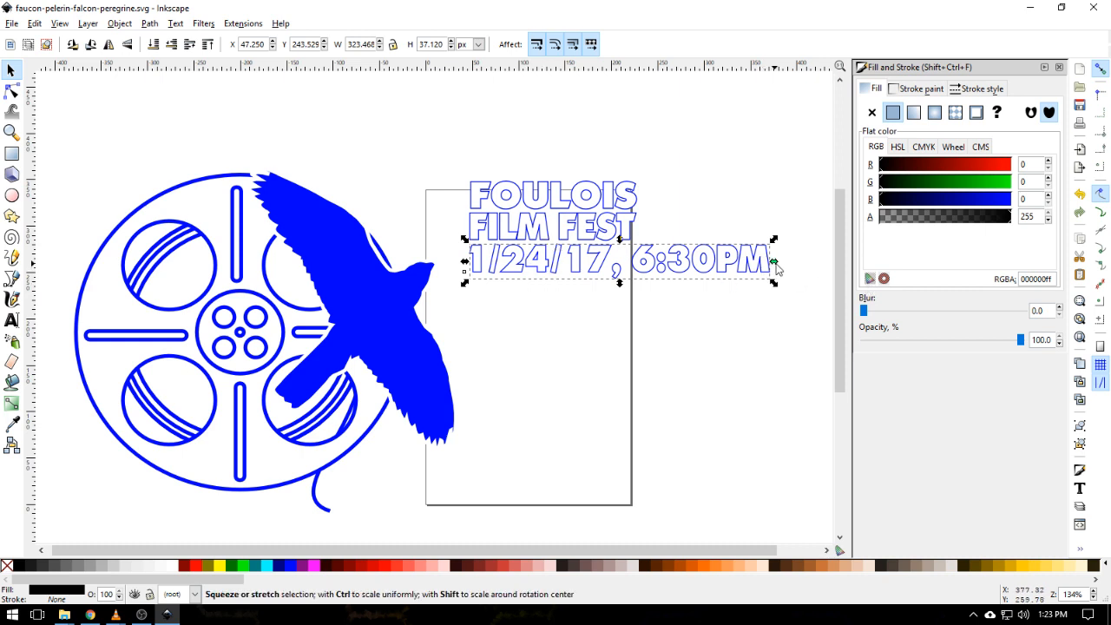
{"action": "left_click_drag", "start_coordinate": [774, 265], "coordinate": [751, 274]}
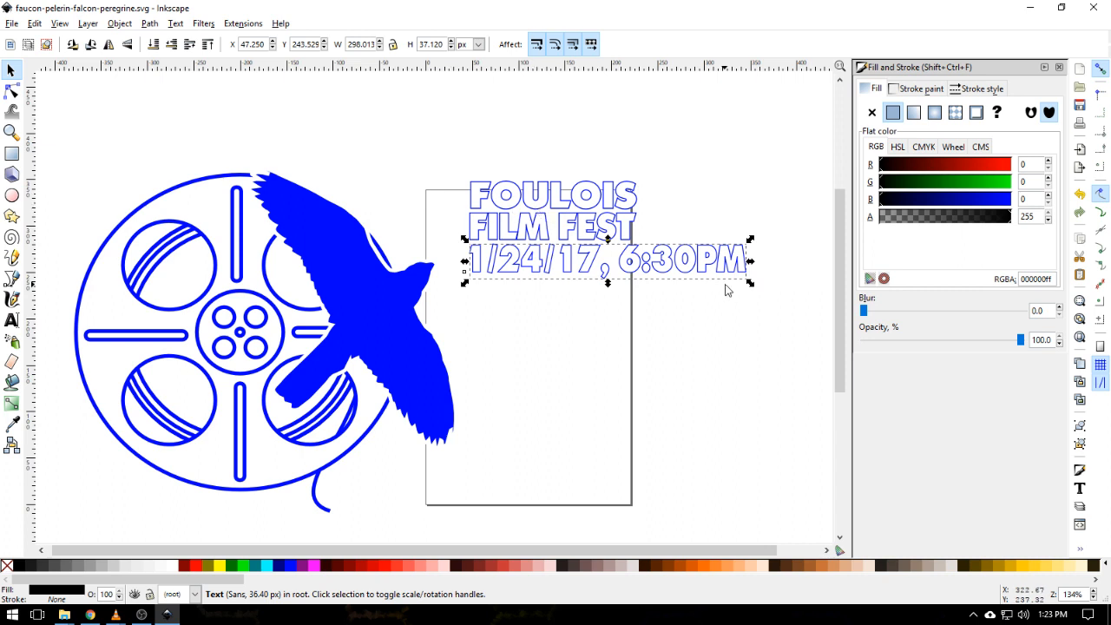
{"action": "left_click_drag", "start_coordinate": [750, 284], "coordinate": [640, 266]}
{"action": "left_click", "coordinate": [778, 367]}
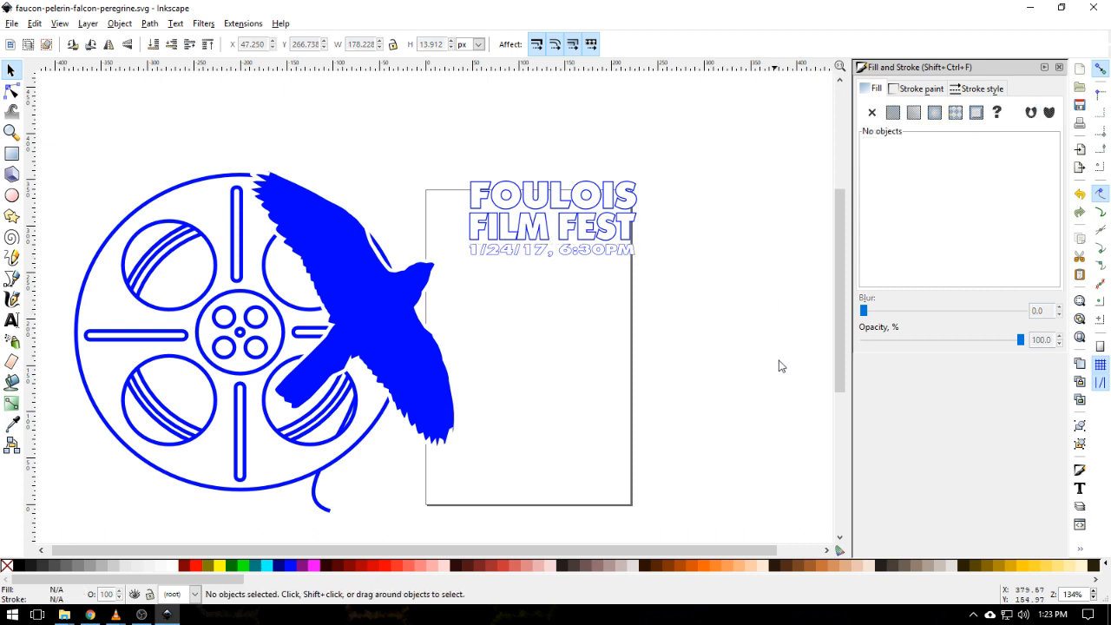
- Move all three text lines over the falcon's edge and enlarge them together to about 399.4 × 339.9 px
{"action": "left_click_drag", "start_coordinate": [775, 375], "coordinate": [457, 116]}
{"action": "left_click_drag", "start_coordinate": [568, 194], "coordinate": [503, 187]}
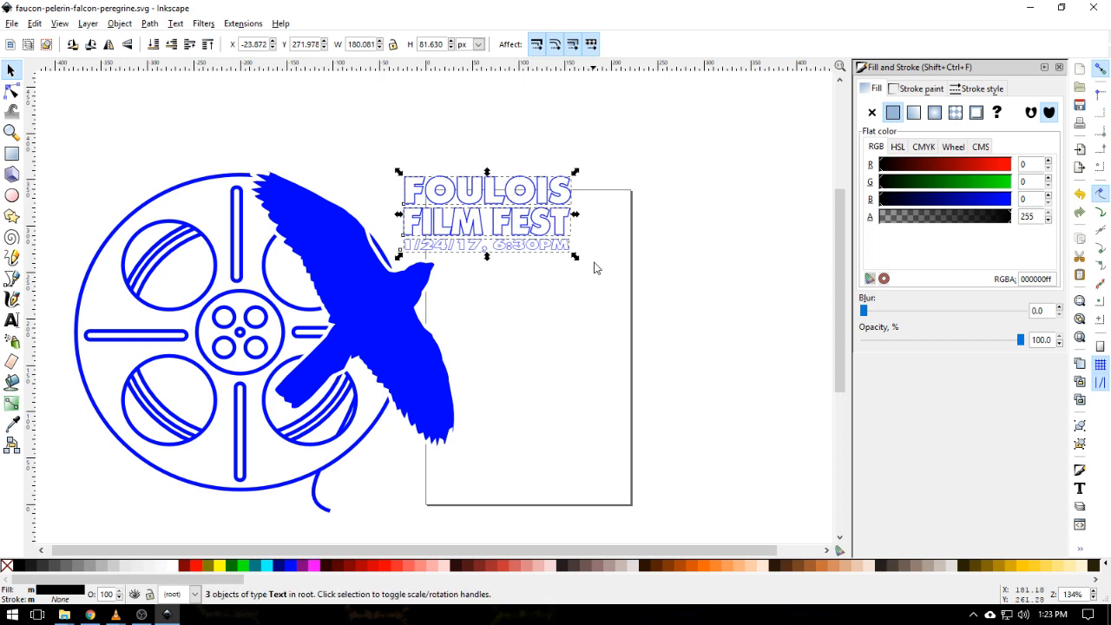
{"action": "left_click_drag", "start_coordinate": [575, 259], "coordinate": [779, 498]}
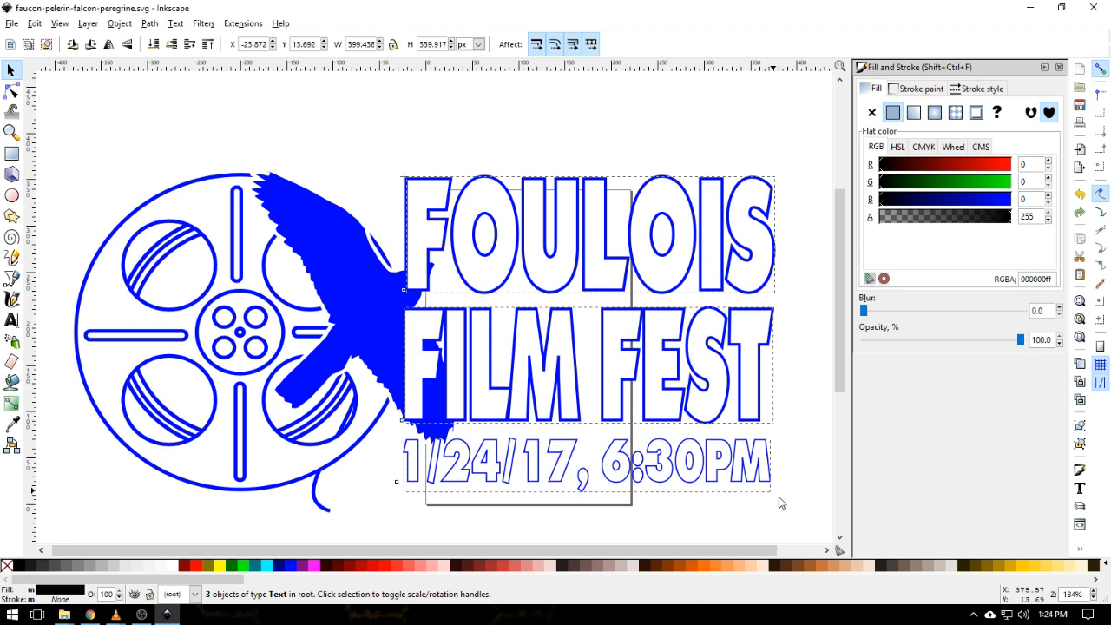
{"action": "left_click", "coordinate": [339, 113]}
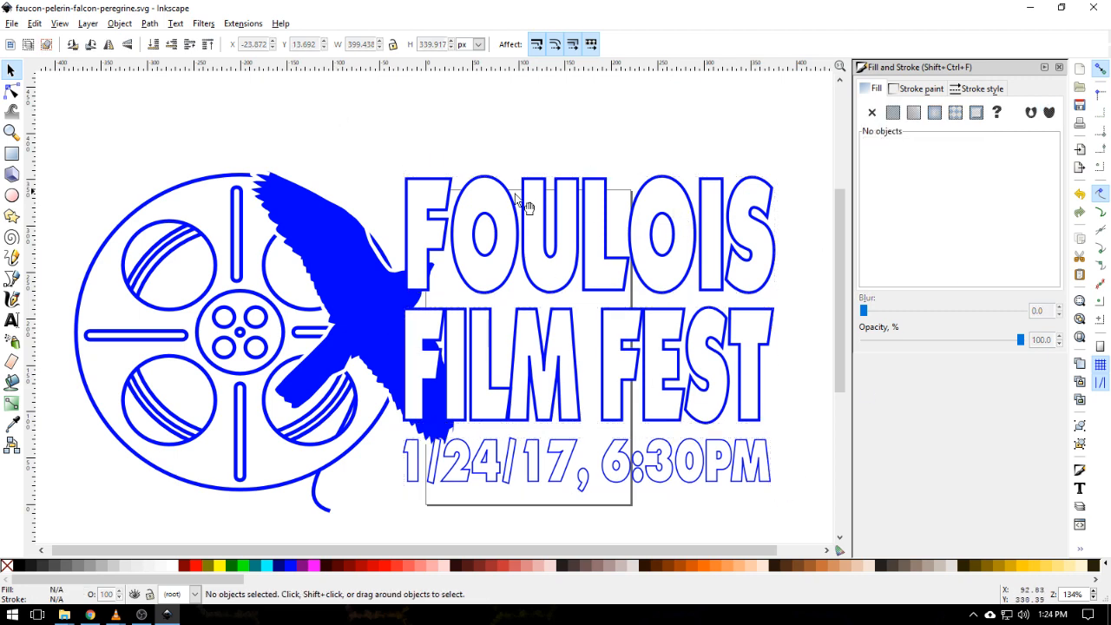
{"action": "left_click", "coordinate": [425, 350]}
{"action": "left_click", "coordinate": [359, 284]}
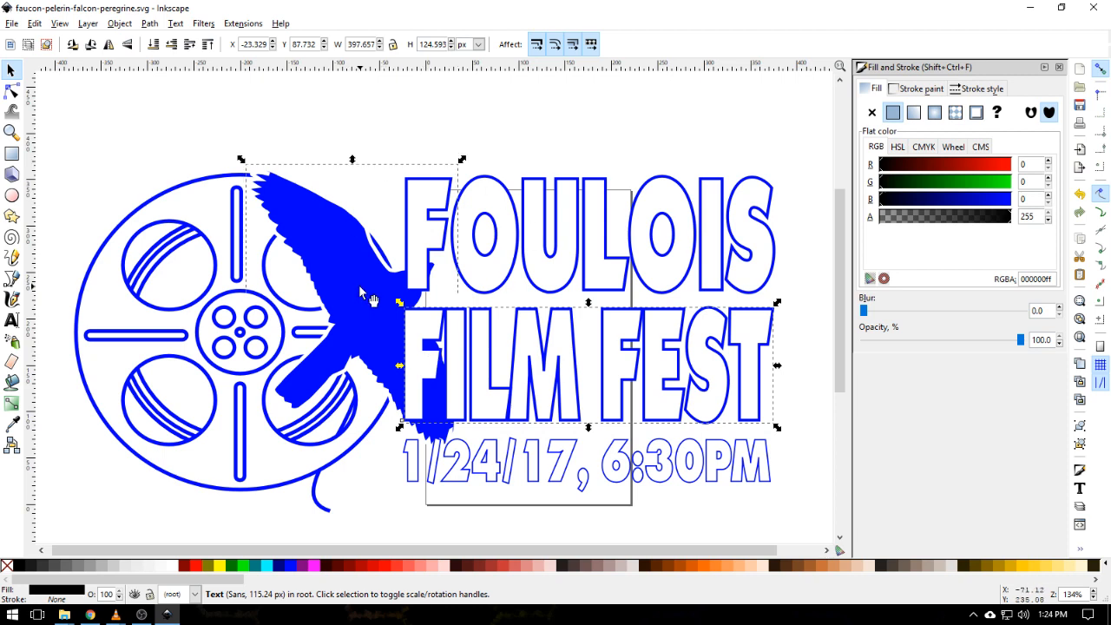
{"action": "left_click_drag", "start_coordinate": [352, 297], "coordinate": [352, 297]}
{"action": "key", "text": "ctrl+z"}
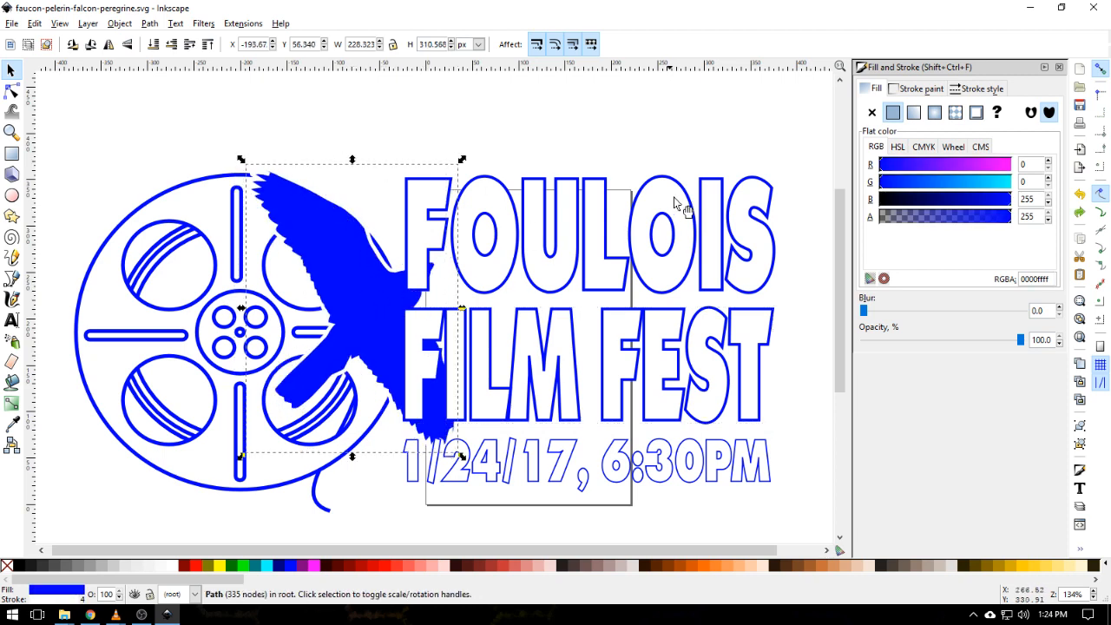
{"action": "left_click", "coordinate": [657, 133]}
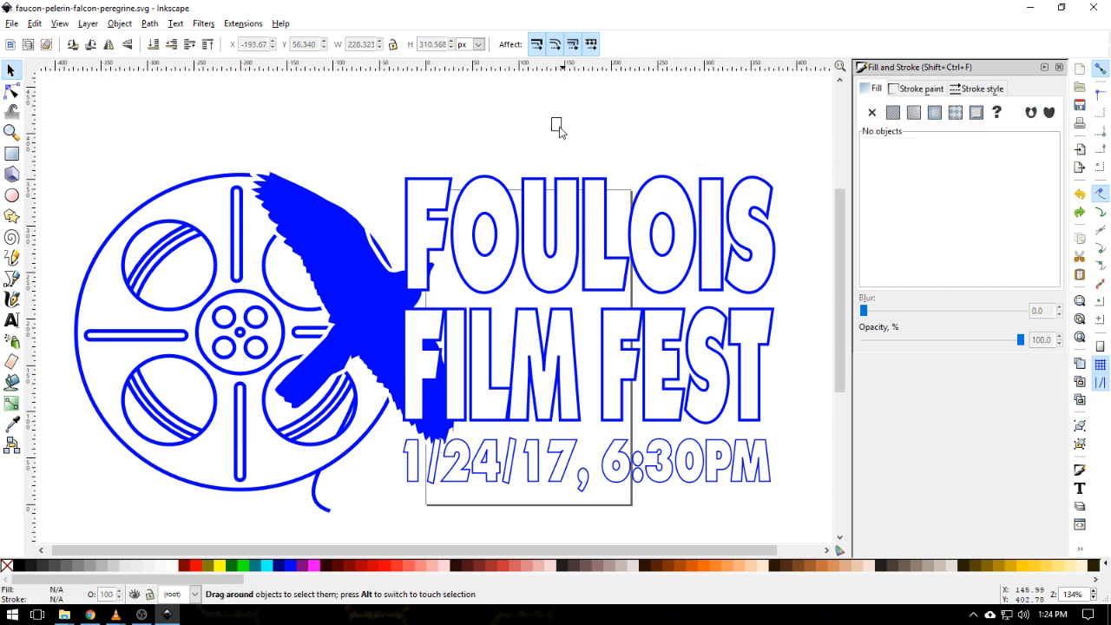
- Try the FILM FEST text behind the falcon and raise it back to the front
{"action": "left_click_drag", "start_coordinate": [559, 126], "coordinate": [571, 375]}
{"action": "left_click", "coordinate": [521, 354]}
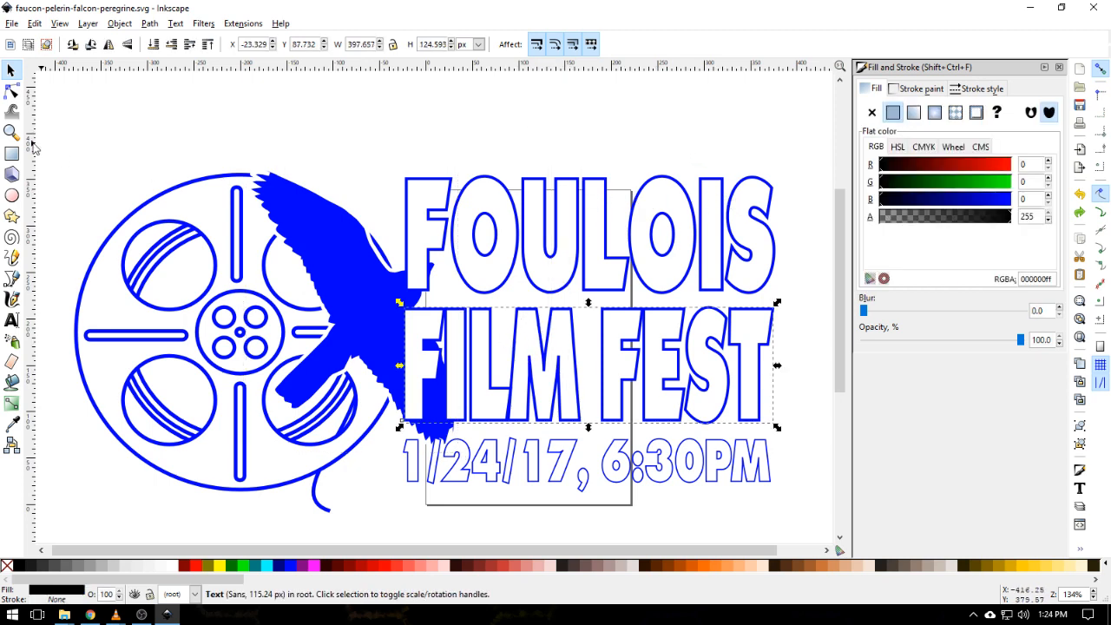
{"action": "left_click", "coordinate": [154, 45]}
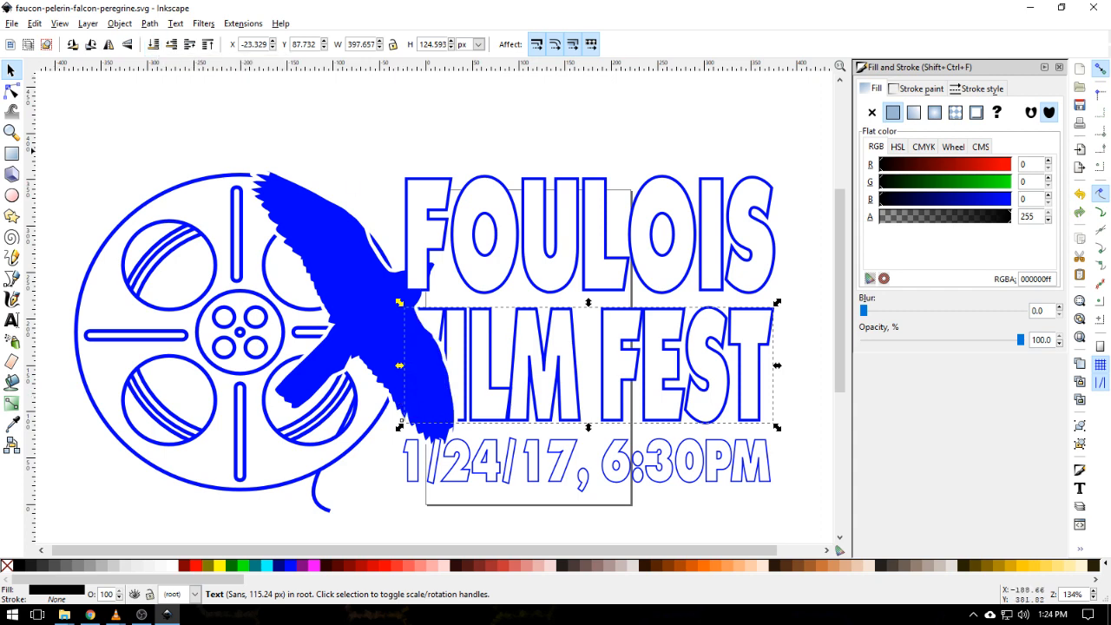
{"action": "left_click", "coordinate": [207, 45]}
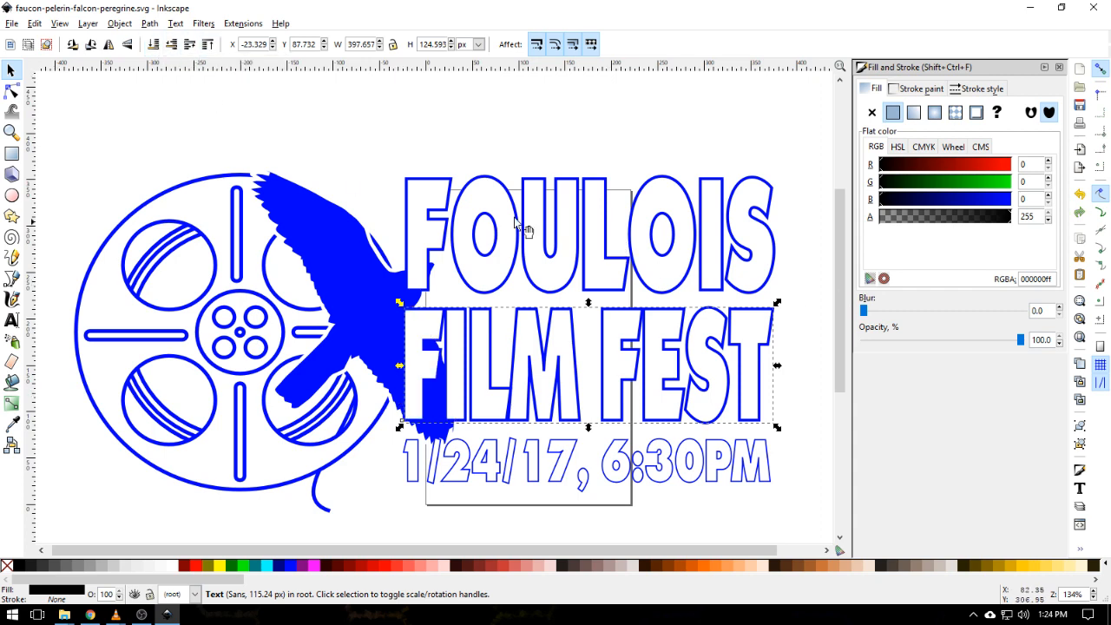
- Move the three text lines together to the right of the falcon at about X 34.5, Y 14.4 px
{"action": "left_click_drag", "start_coordinate": [791, 152], "coordinate": [375, 522]}
{"action": "left_click_drag", "start_coordinate": [621, 341], "coordinate": [669, 340]}
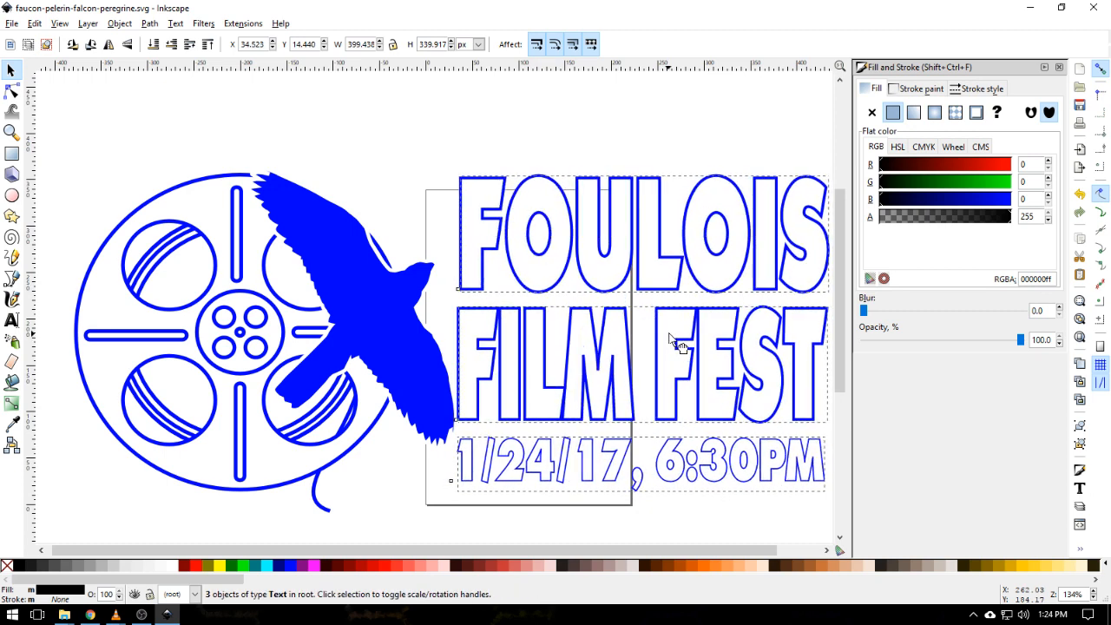
{"action": "left_click", "coordinate": [429, 496]}
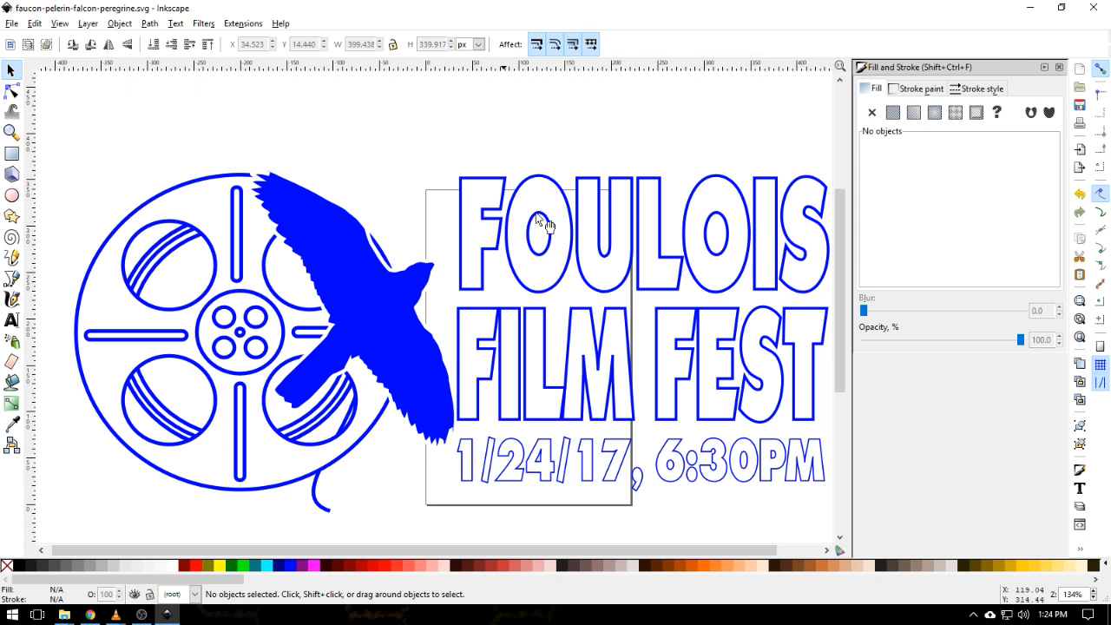
{"action": "left_click_drag", "start_coordinate": [50, 108], "coordinate": [839, 546]}
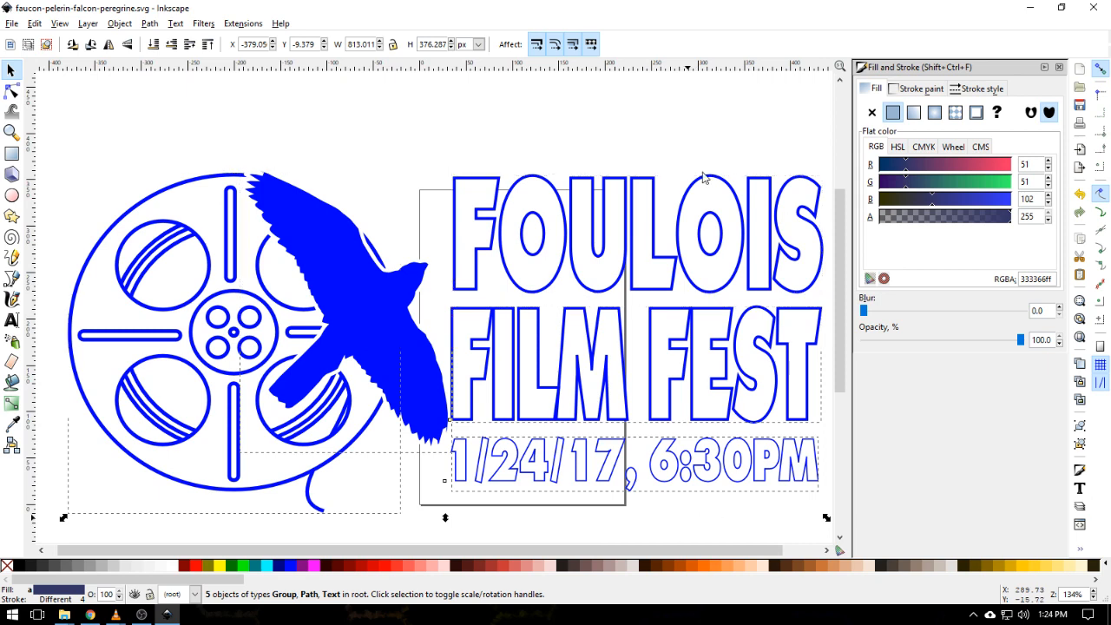
{"action": "key", "text": "Escape"}
- Open the bitmap export settings beside the artwork and set the export area to Page
{"action": "left_click", "coordinate": [12, 23]}
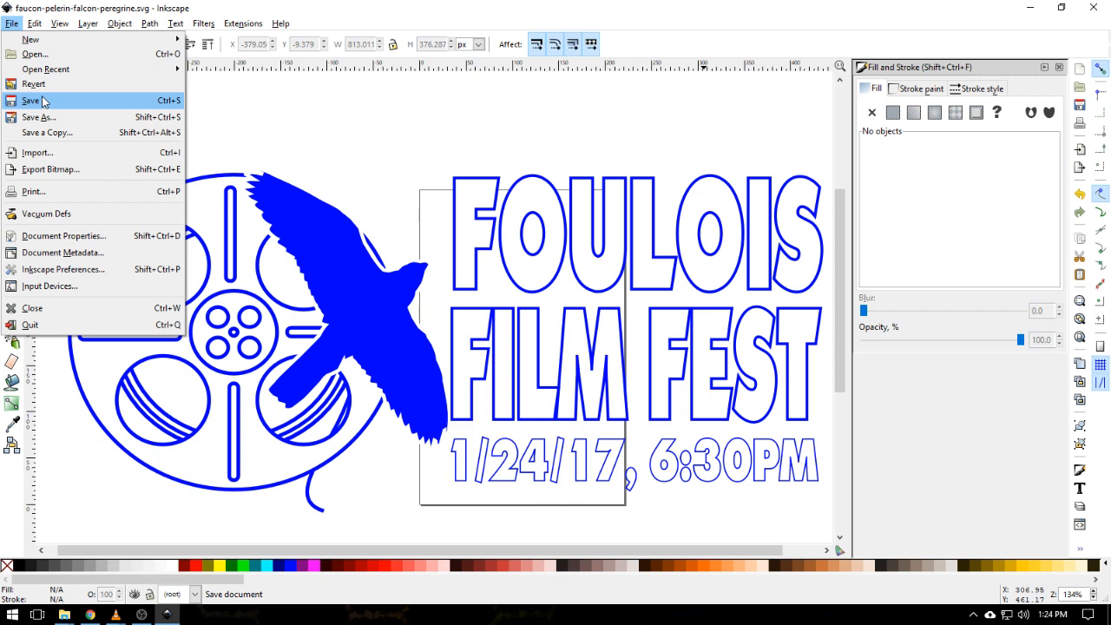
{"action": "left_click", "coordinate": [65, 170]}
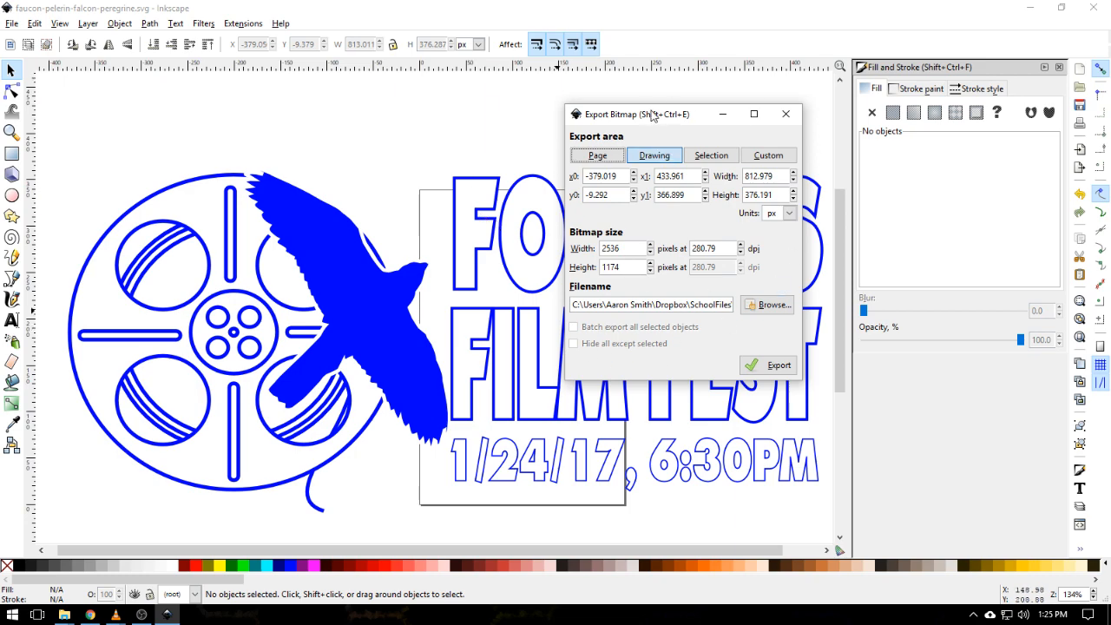
{"action": "mouse_move", "coordinate": [652, 116]}
{"action": "left_mouse_down"}
{"action": "mouse_move", "coordinate": [943, 188]}
{"action": "mouse_move", "coordinate": [837, 81]}
{"action": "mouse_move", "coordinate": [864, 94]}
{"action": "mouse_move", "coordinate": [752, 115]}
{"action": "mouse_move", "coordinate": [982, 57]}
{"action": "mouse_move", "coordinate": [904, 112]}
{"action": "mouse_move", "coordinate": [912, 97]}
{"action": "mouse_move", "coordinate": [886, 93]}
{"action": "left_mouse_up"}
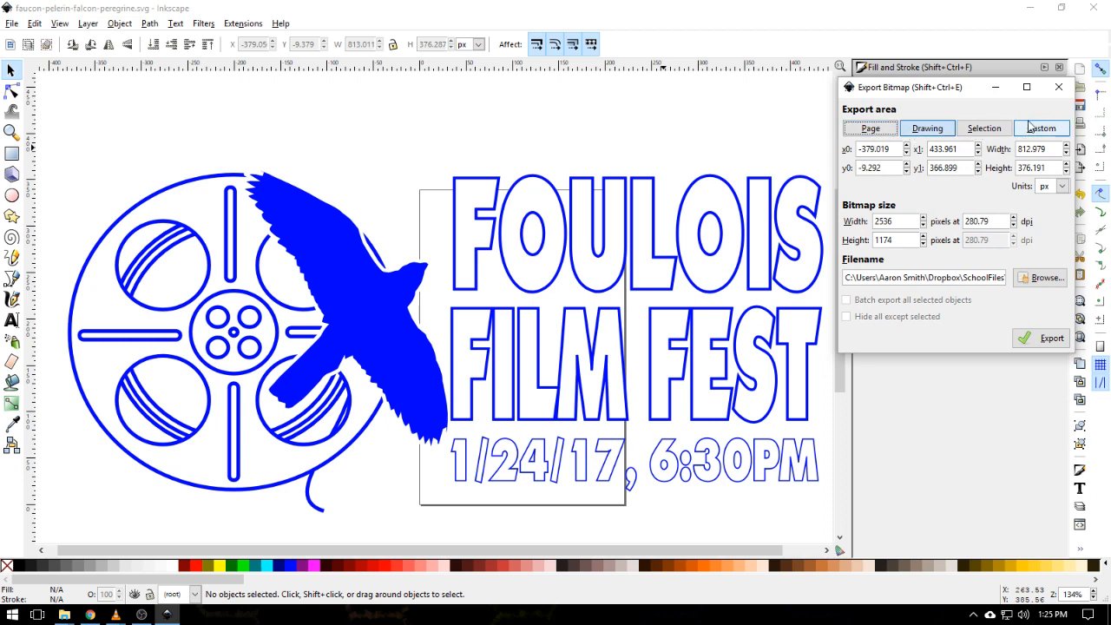
{"action": "left_click", "coordinate": [869, 128]}
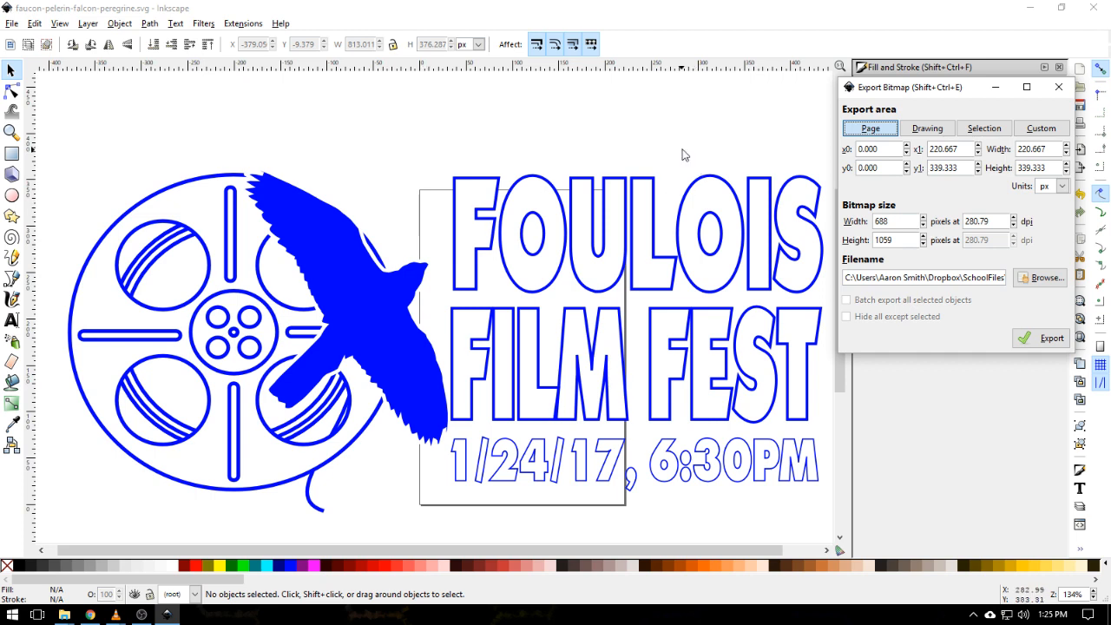
- Change the export area to Selection with only the falcon selected
{"action": "left_click", "coordinate": [977, 133]}
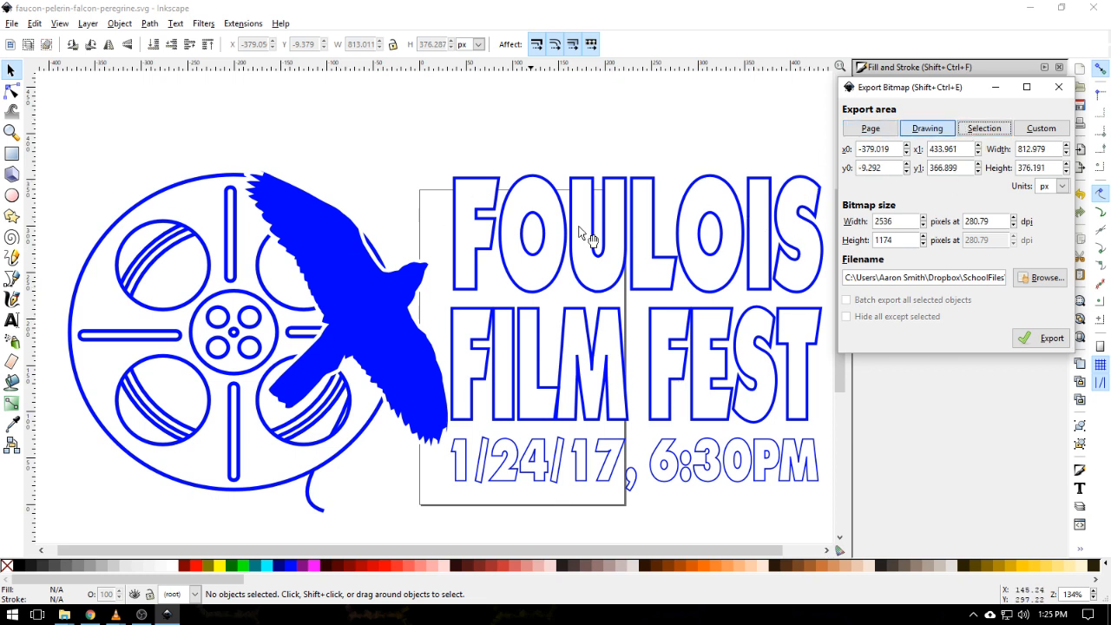
{"action": "left_click", "coordinate": [664, 137]}
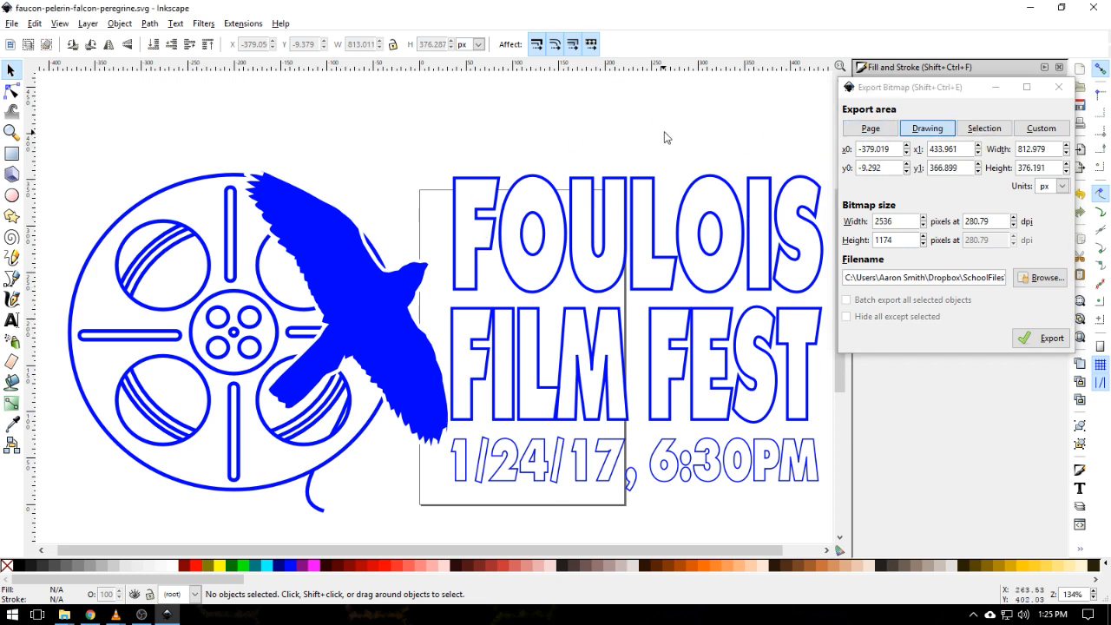
{"action": "left_click", "coordinate": [335, 271]}
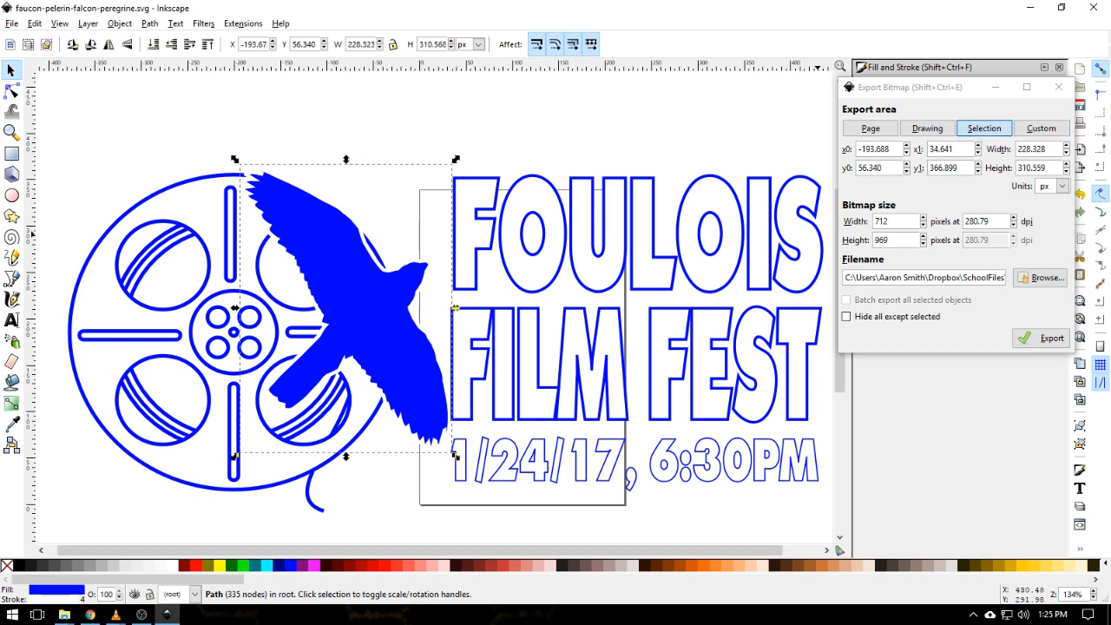
- Change the bitmap export area from Selection to Drawing so it covers the whole artwork
{"action": "left_click", "coordinate": [983, 135]}
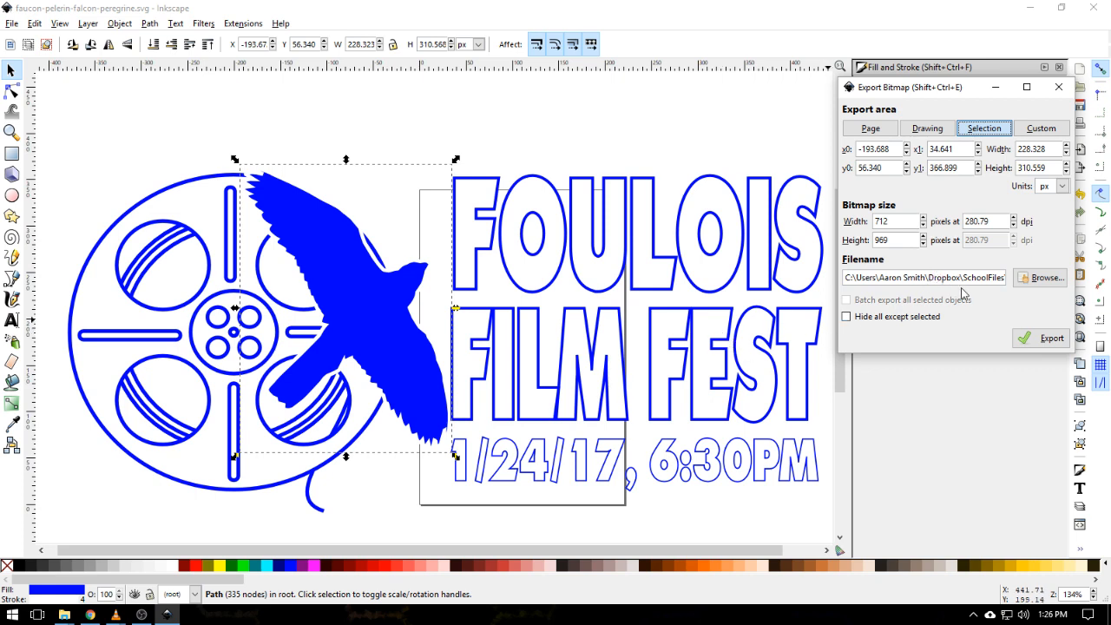
{"action": "left_click", "coordinate": [924, 130]}
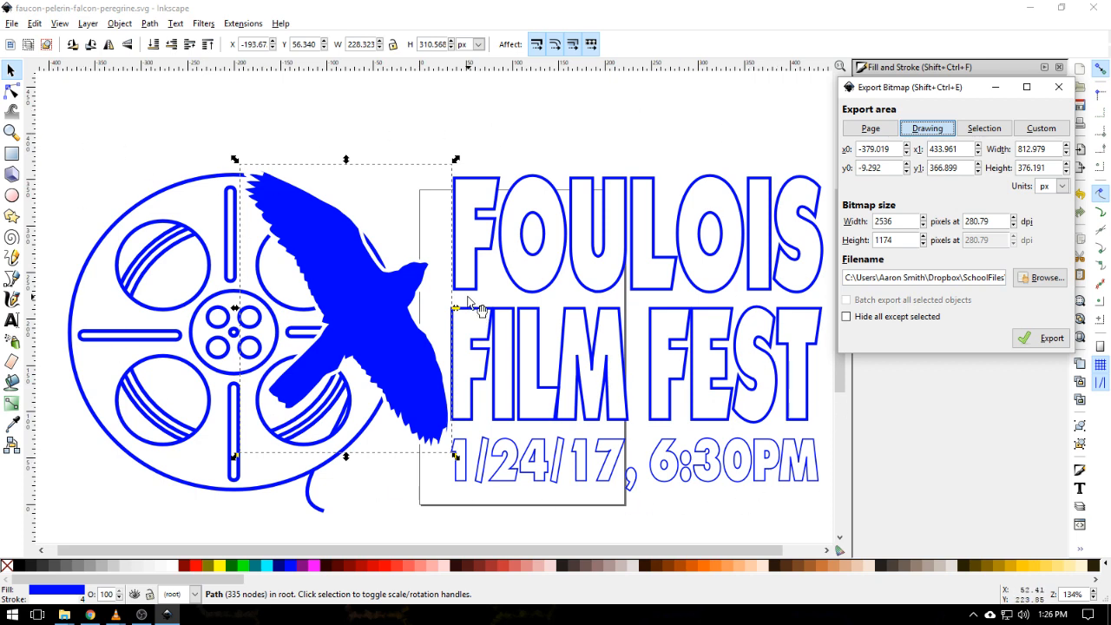
- Draw a test ellipse about 123 px wide and 152 px high far to the upper left of the artwork and select it
{"action": "scroll", "coordinate": [471, 300], "scroll_direction": "down", "scroll_amount": 5}
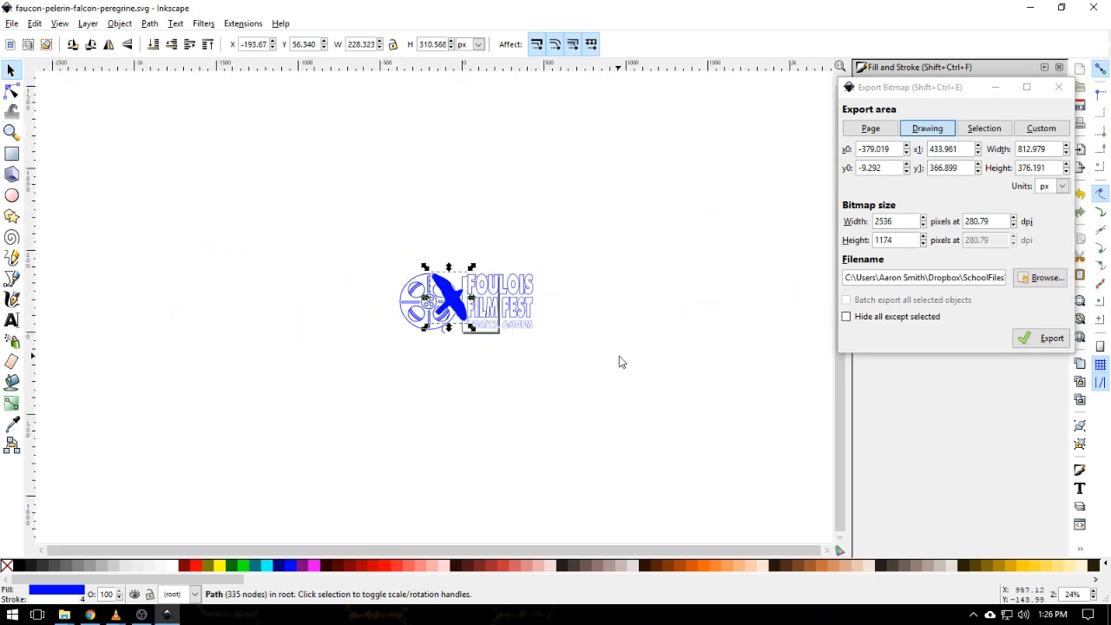
{"action": "left_click", "coordinate": [74, 249]}
{"action": "left_click", "coordinate": [11, 195]}
{"action": "left_click_drag", "start_coordinate": [56, 132], "coordinate": [80, 156]}
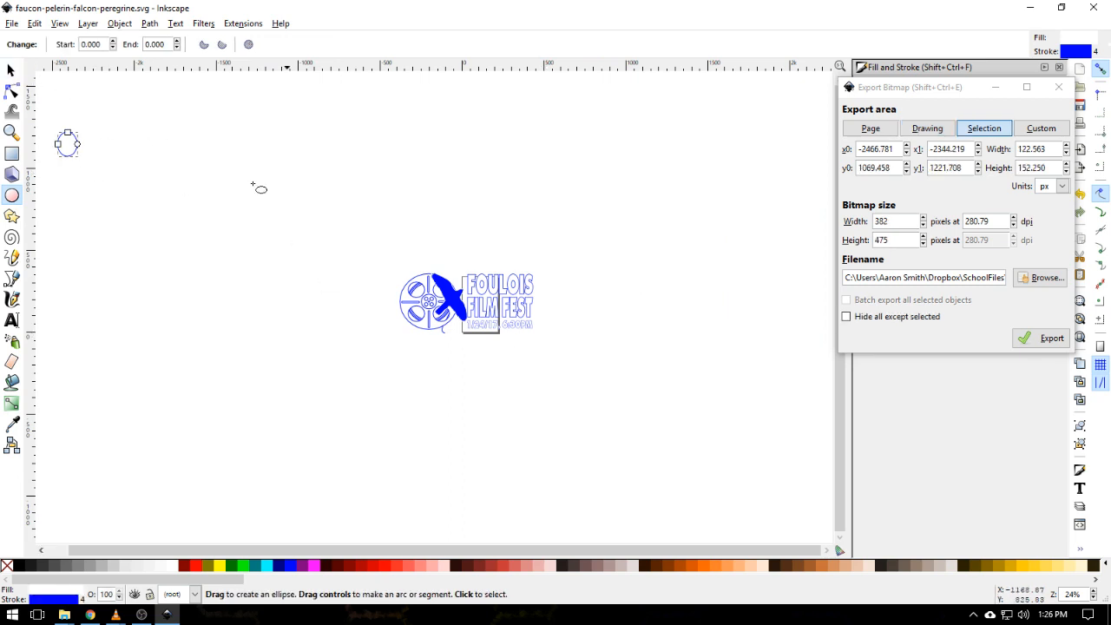
{"action": "left_click", "coordinate": [11, 71]}
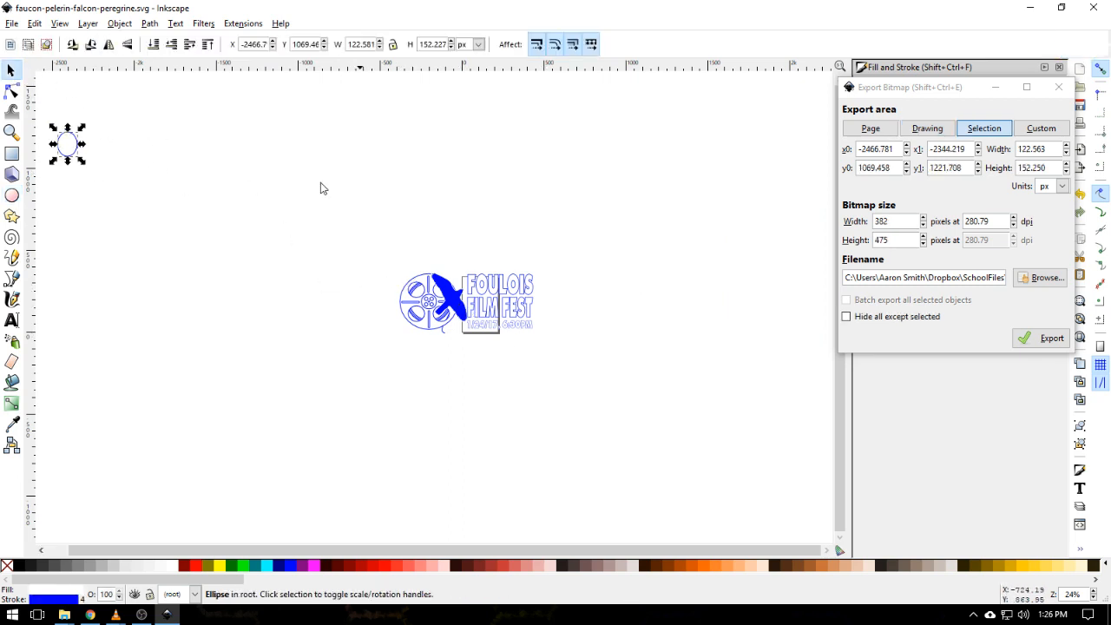
- Try the Drawing export area with the distant test ellipse included, and delete the ellipse
{"action": "scroll", "coordinate": [483, 303], "scroll_direction": "up", "scroll_amount": 5}
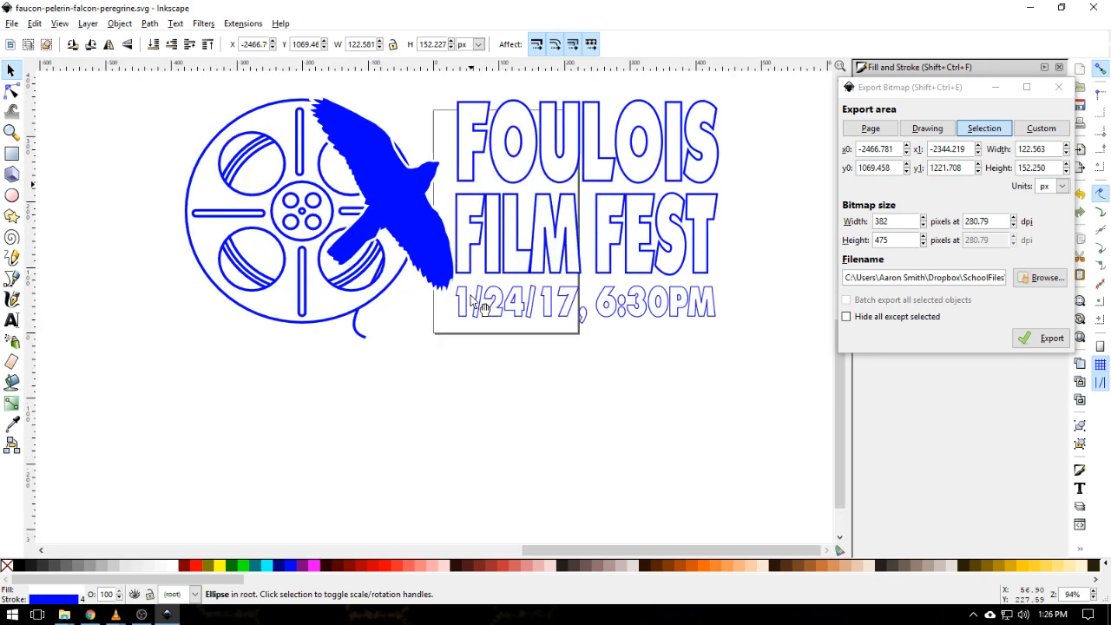
{"action": "scroll", "coordinate": [743, 216], "scroll_direction": "up", "scroll_amount": 3}
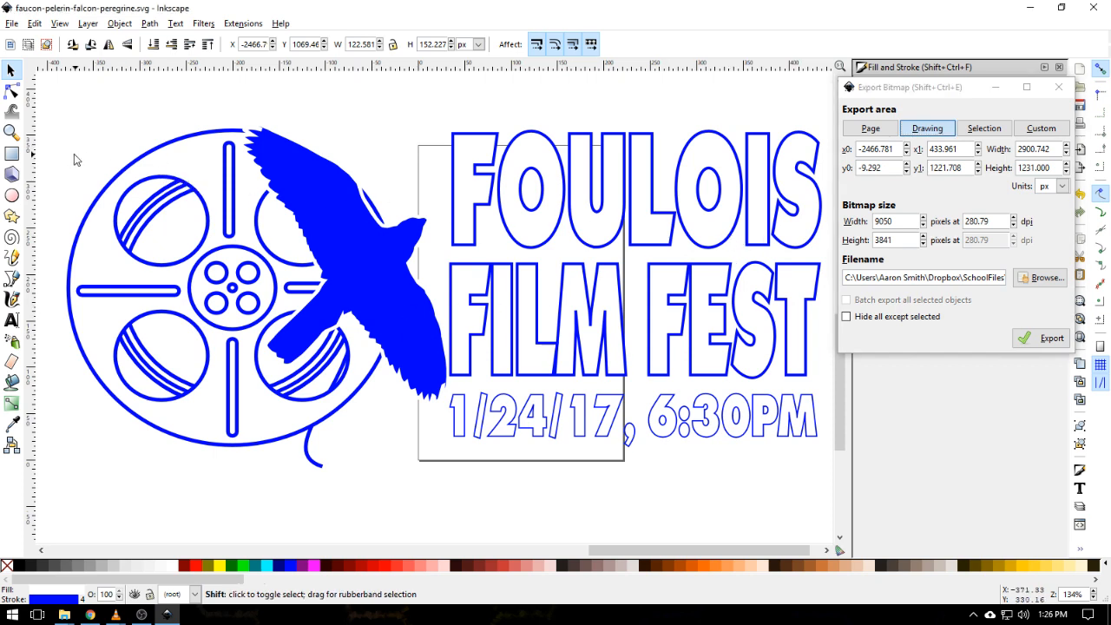
{"action": "scroll", "coordinate": [74, 154], "scroll_direction": "down", "scroll_amount": 4, "text": "ctrl"}
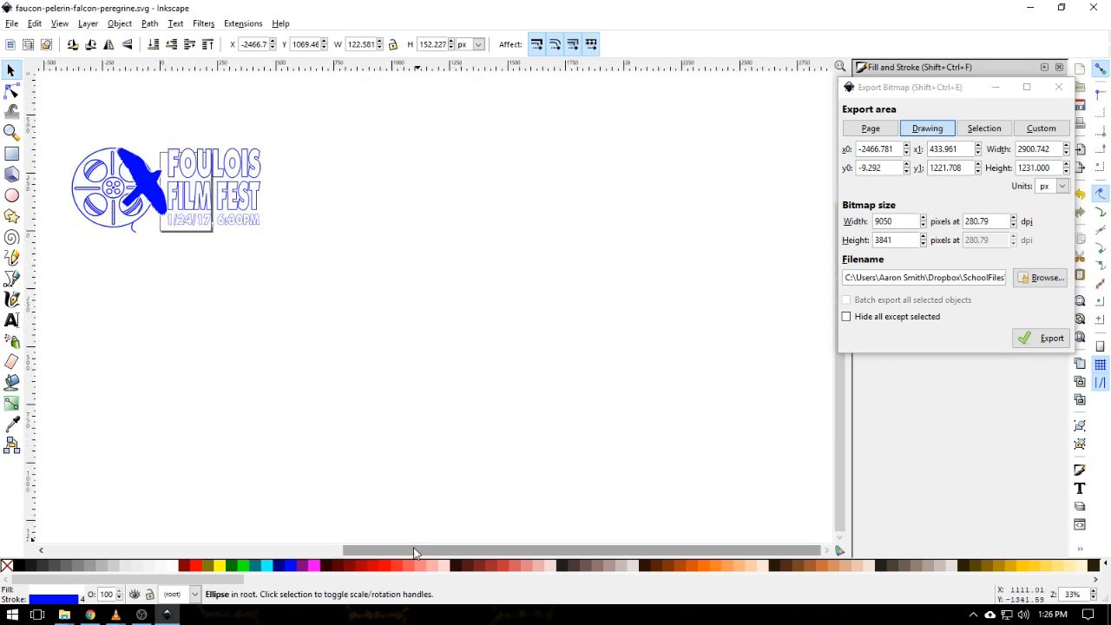
{"action": "left_click_drag", "start_coordinate": [405, 553], "coordinate": [266, 548]}
{"action": "scroll", "coordinate": [227, 270], "scroll_direction": "up", "scroll_amount": 13}
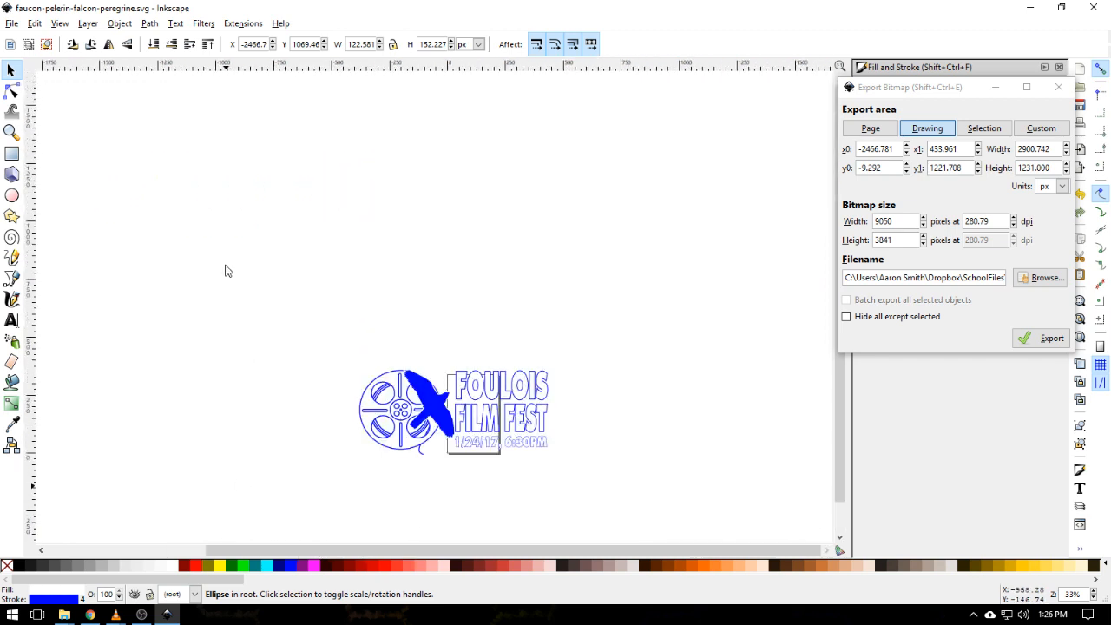
{"action": "scroll", "coordinate": [225, 269], "scroll_direction": "down", "scroll_amount": 5}
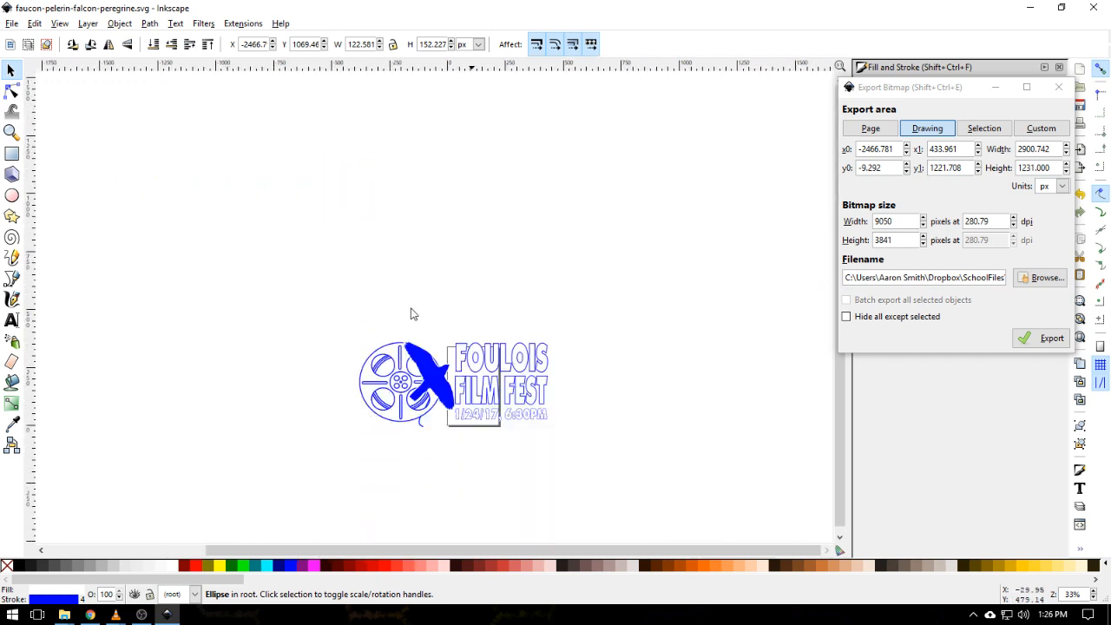
{"action": "left_click", "coordinate": [1080, 319]}
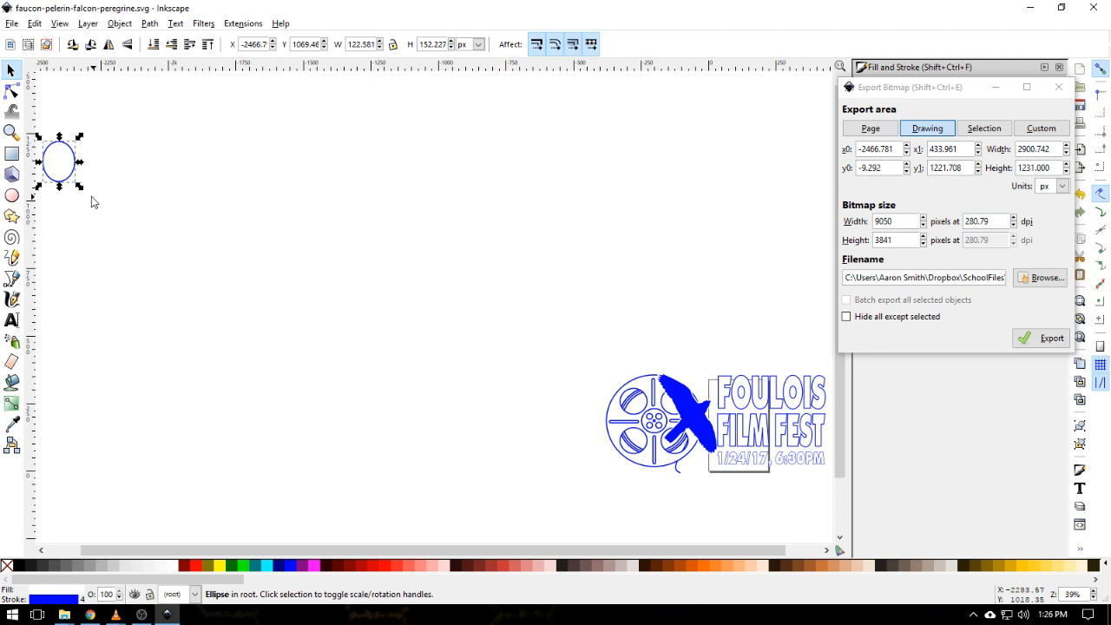
{"action": "key", "text": "Delete"}
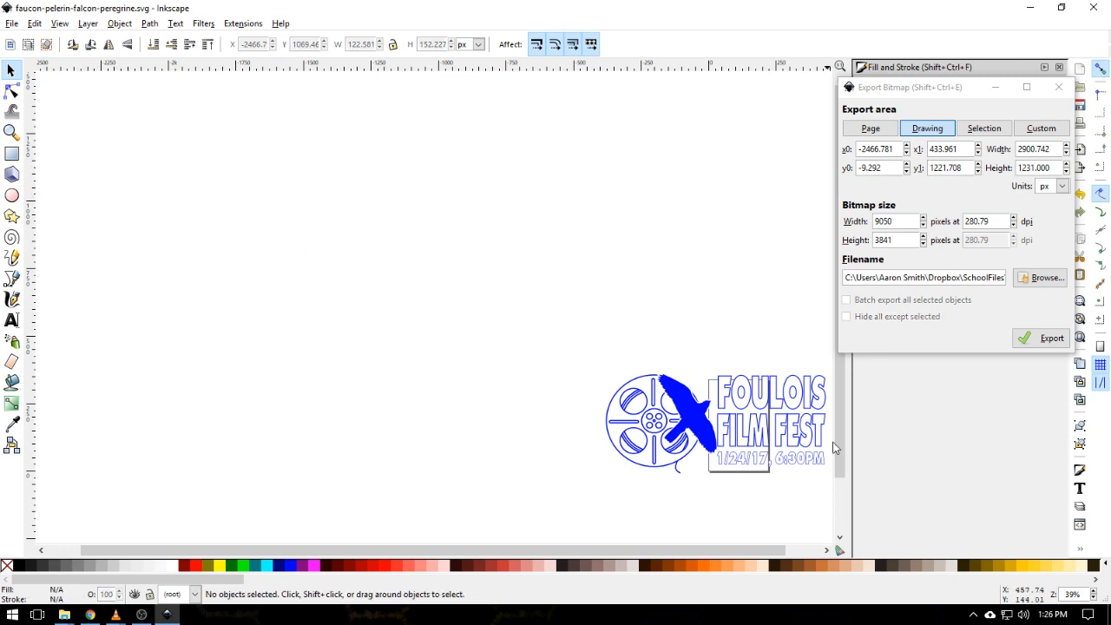
{"action": "left_click", "coordinate": [1080, 319]}
- Set the export area to Drawing for the remaining artwork and the bitmap width to 1280 pixels
{"action": "left_click", "coordinate": [934, 131]}
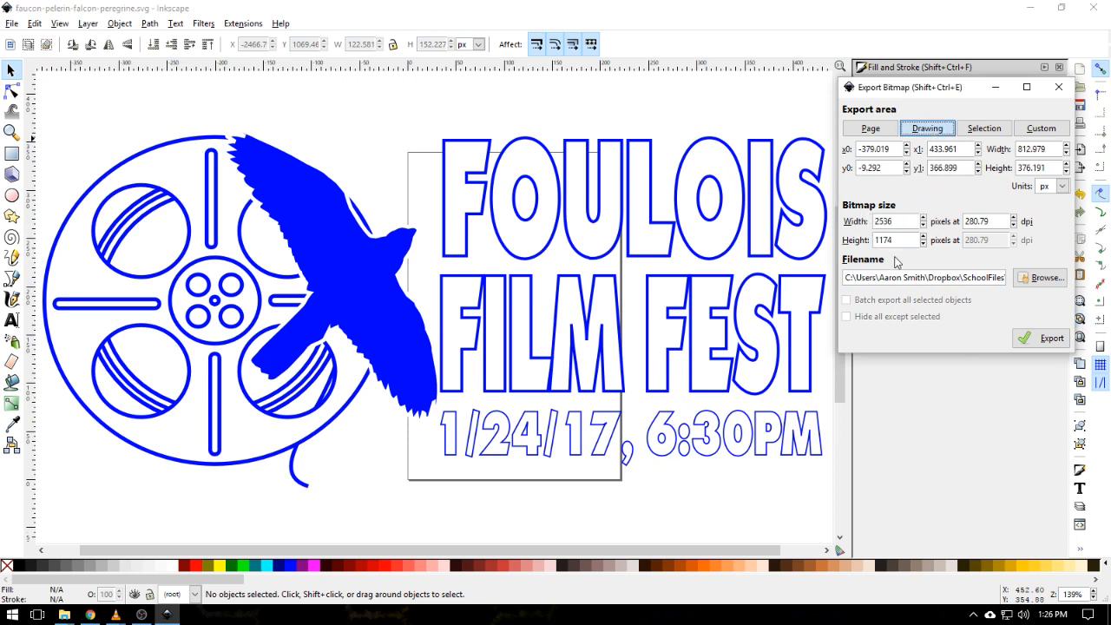
{"action": "double_click", "coordinate": [902, 222]}
{"action": "key", "text": "Return"}
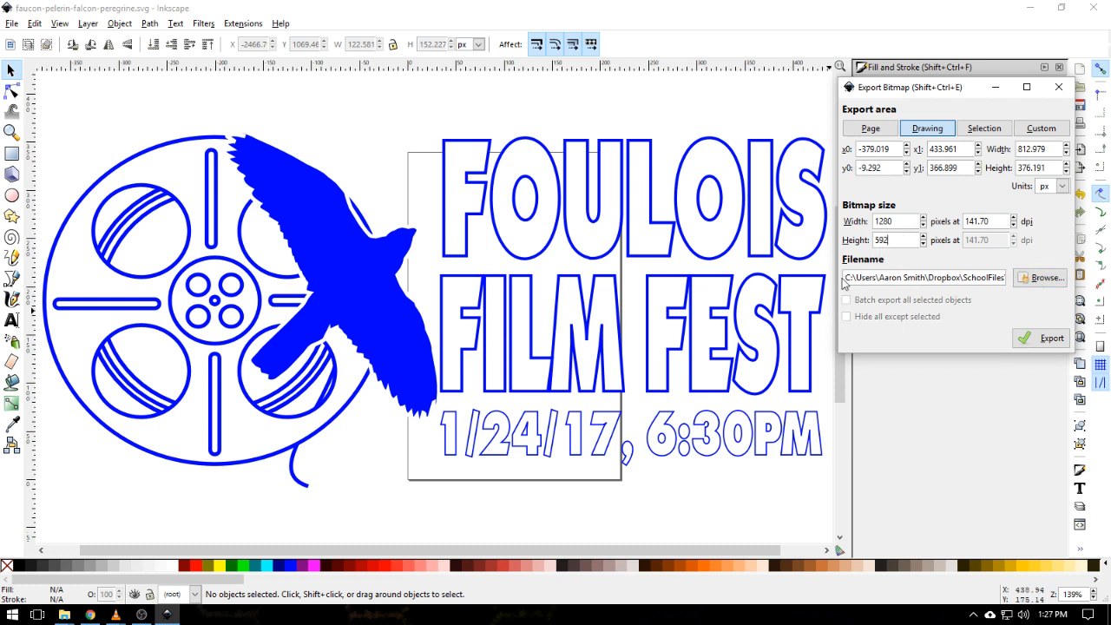
- Choose the Downloads folder as the export location with bitmap.png as the PNG file name
{"action": "left_click", "coordinate": [1041, 278]}
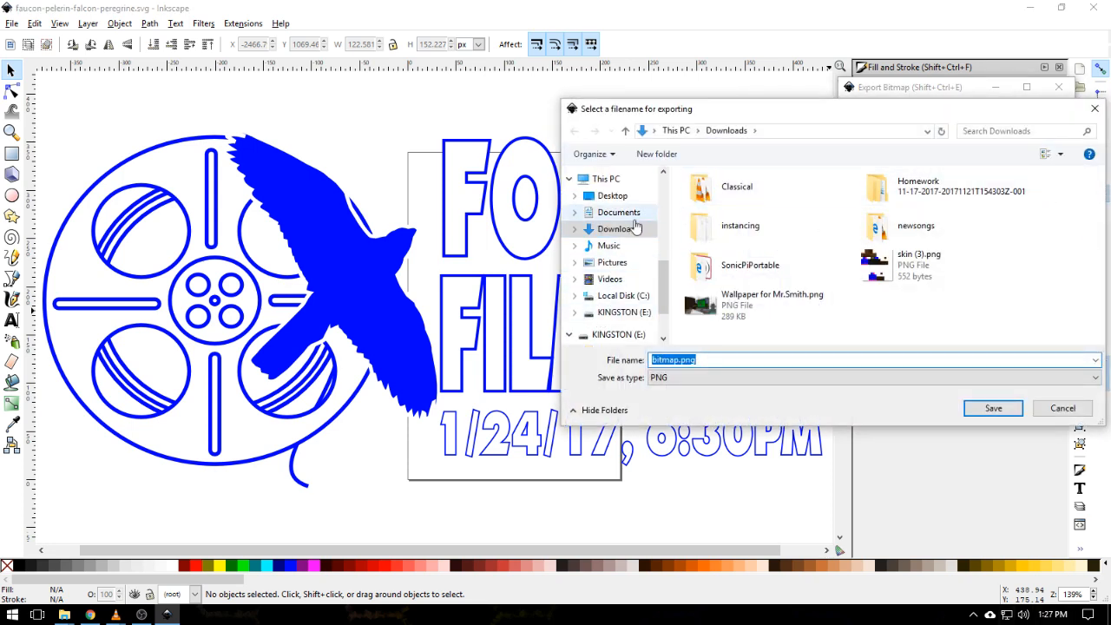
{"action": "left_click", "coordinate": [616, 230]}
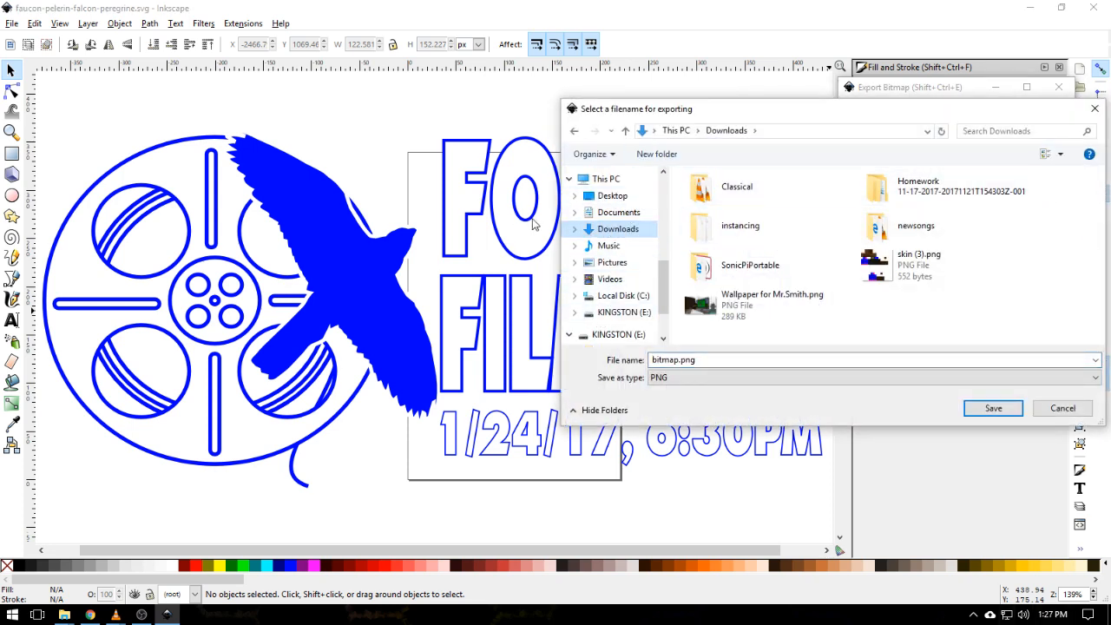
{"action": "left_click", "coordinate": [677, 359]}
{"action": "left_click_drag", "start_coordinate": [694, 359], "coordinate": [643, 361]}
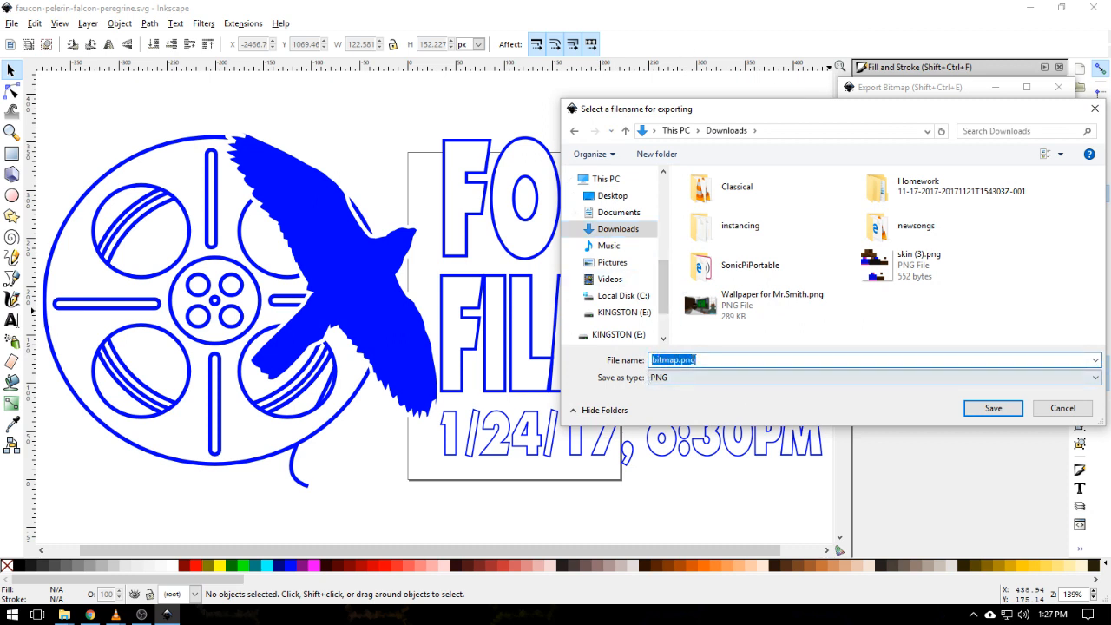
{"action": "left_click", "coordinate": [992, 408]}
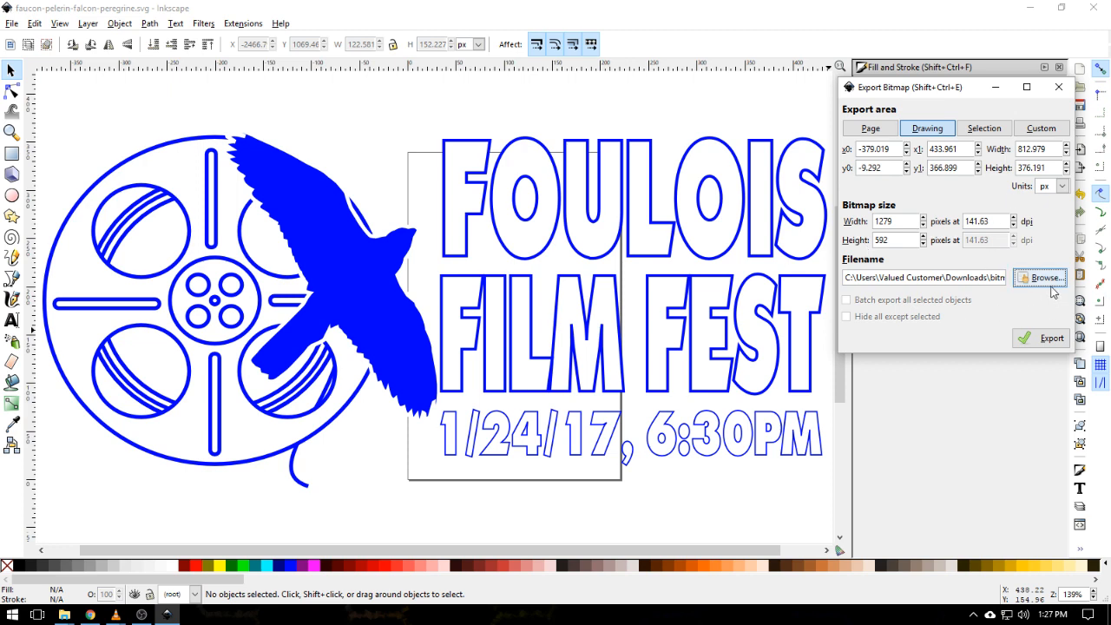
- Export the artwork, switch to the Downloads folder in File Explorer and open bitmap.png
{"action": "left_click", "coordinate": [1049, 340]}
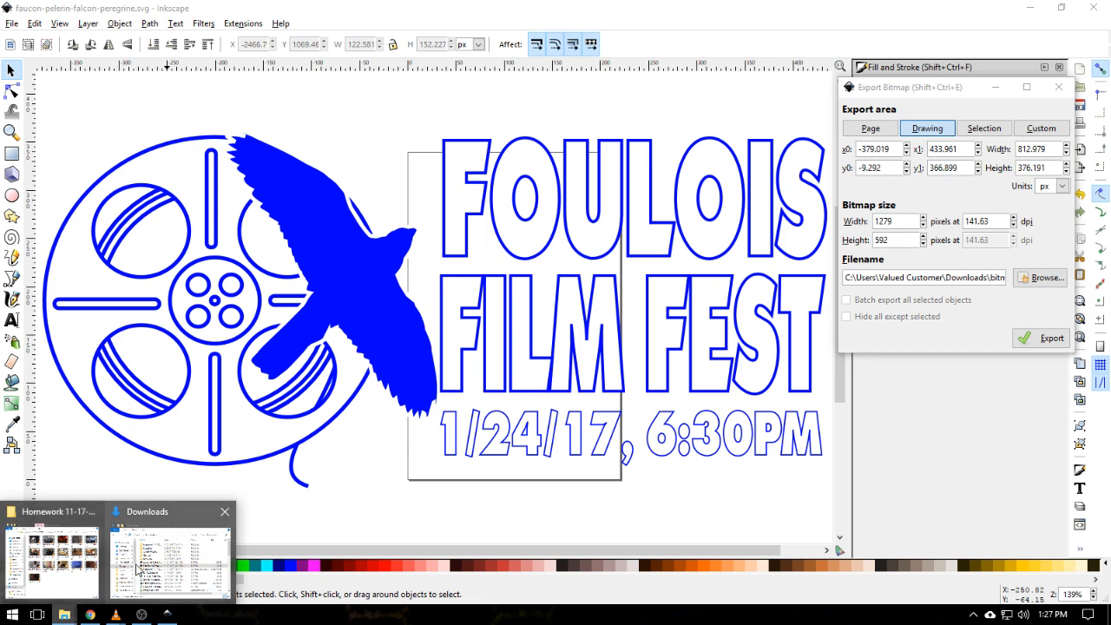
{"action": "left_click", "coordinate": [169, 560]}
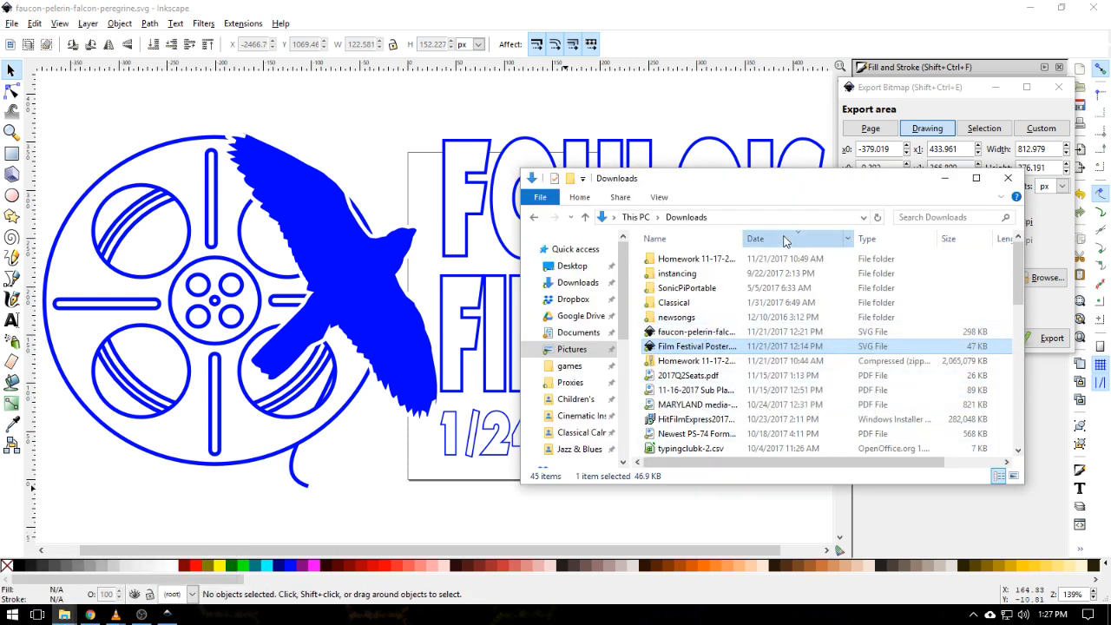
{"action": "double_click", "coordinate": [686, 336]}
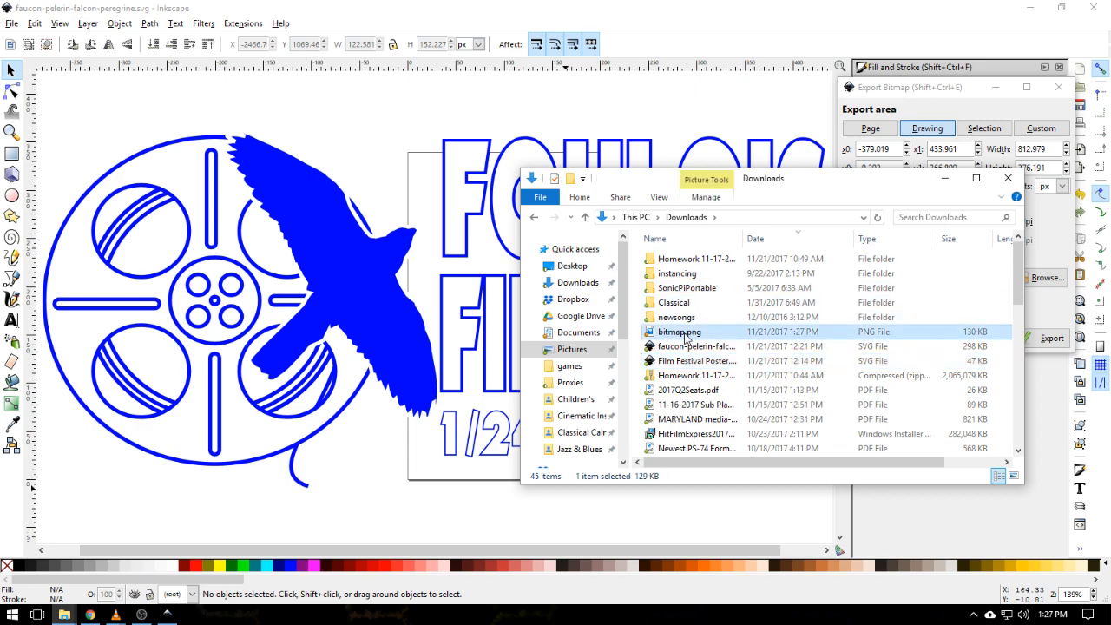